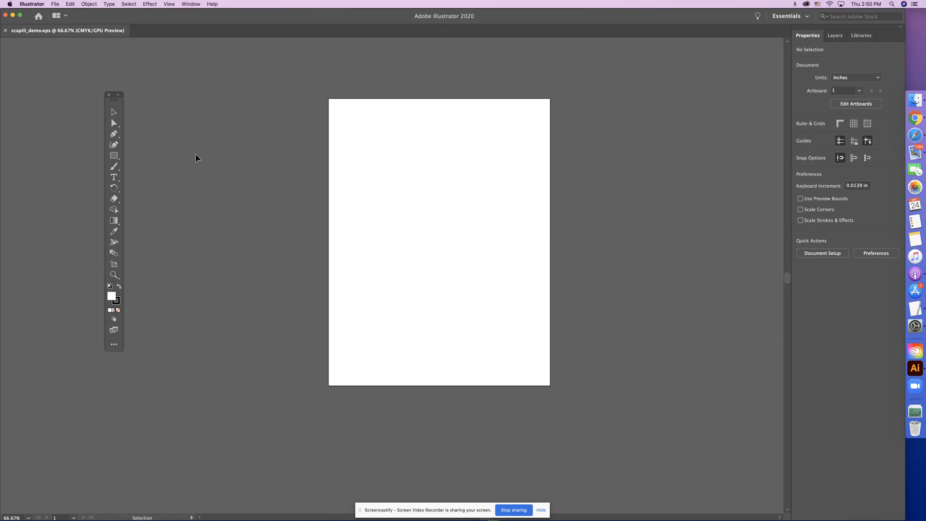
# Move the drawing tools beside the artboard and draw a wide ellipse about 4.56 by 2.56 in across the artboard's upper part
pyautogui.moveTo(107, 95); pyautogui.dragTo(248, 110)
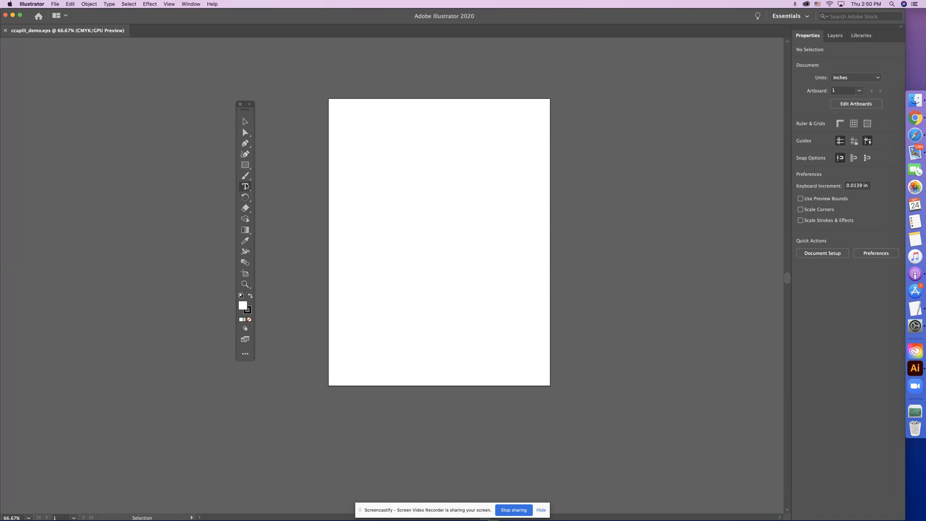
pyautogui.click(248, 166)
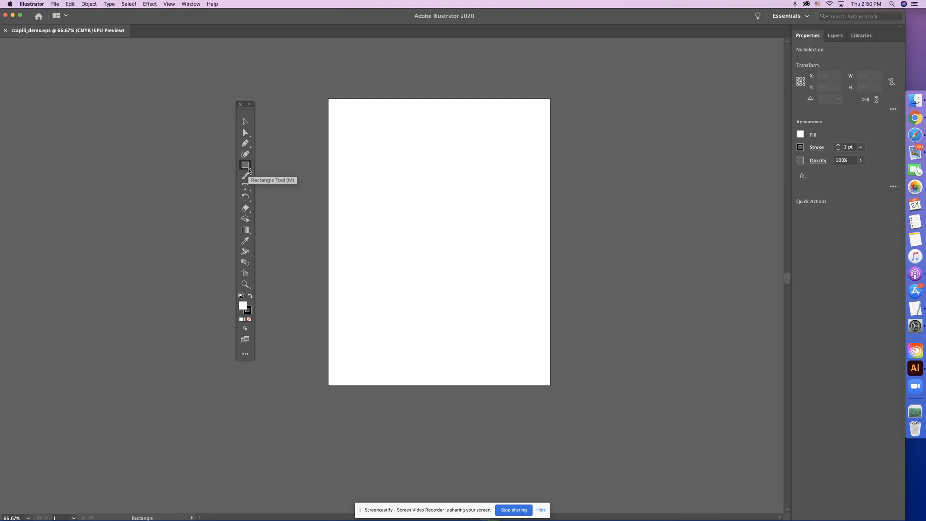
pyautogui.click(249, 170)
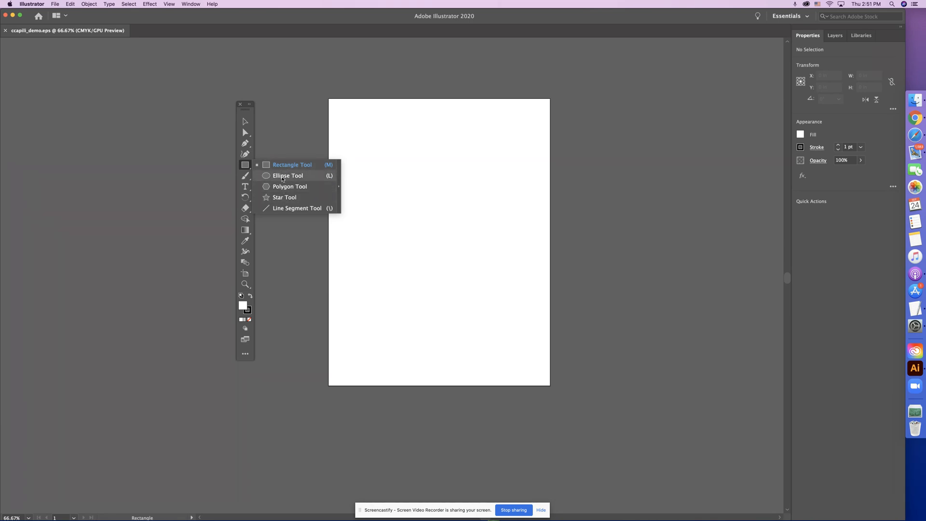
pyautogui.click(283, 179)
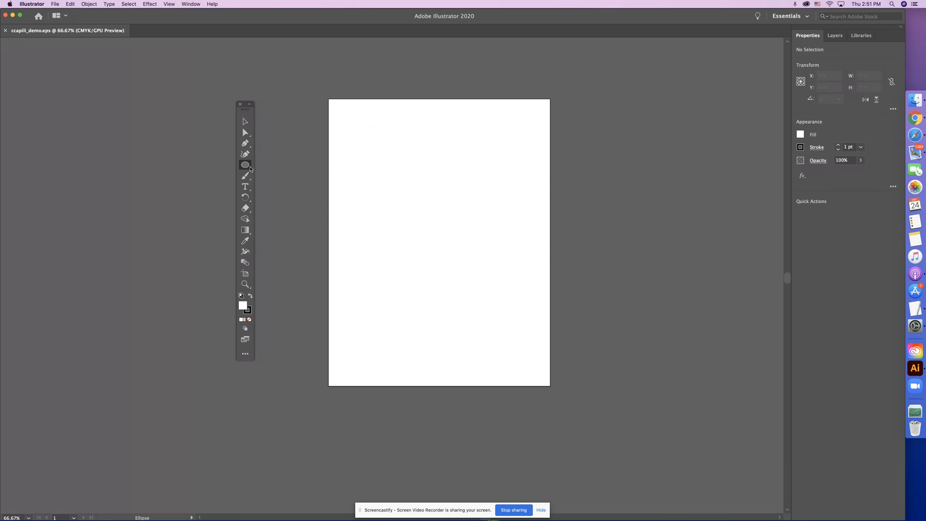
pyautogui.moveTo(357, 120); pyautogui.dragTo(477, 187)
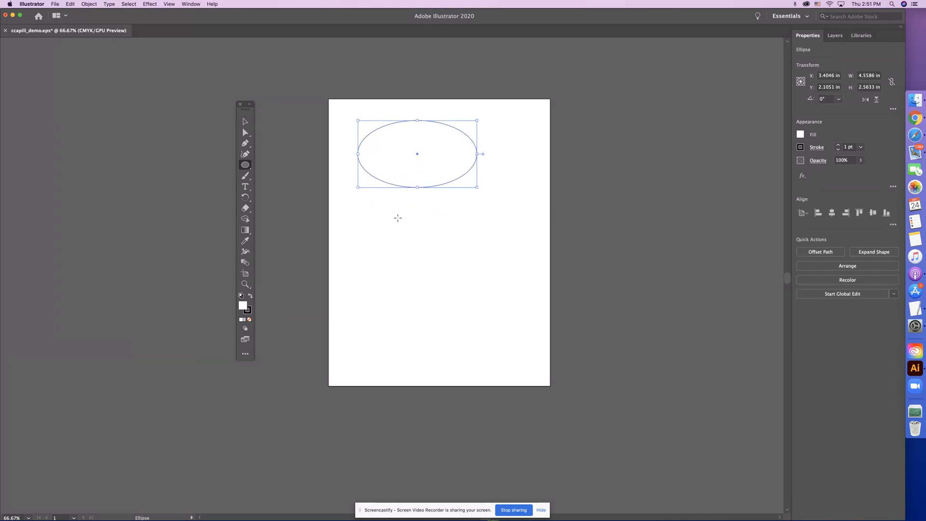
# Draw six small circles and ovals below the wide ellipse, plus a large circle about 4.25 in across beneath them
pyautogui.moveTo(350, 208); pyautogui.dragTo(418, 249)
pyautogui.moveTo(413, 213)
pyautogui.mouseDown()
pyautogui.moveTo(438, 232)
pyautogui.moveTo(460, 220)
pyautogui.moveTo(465, 235)
pyautogui.mouseUp()
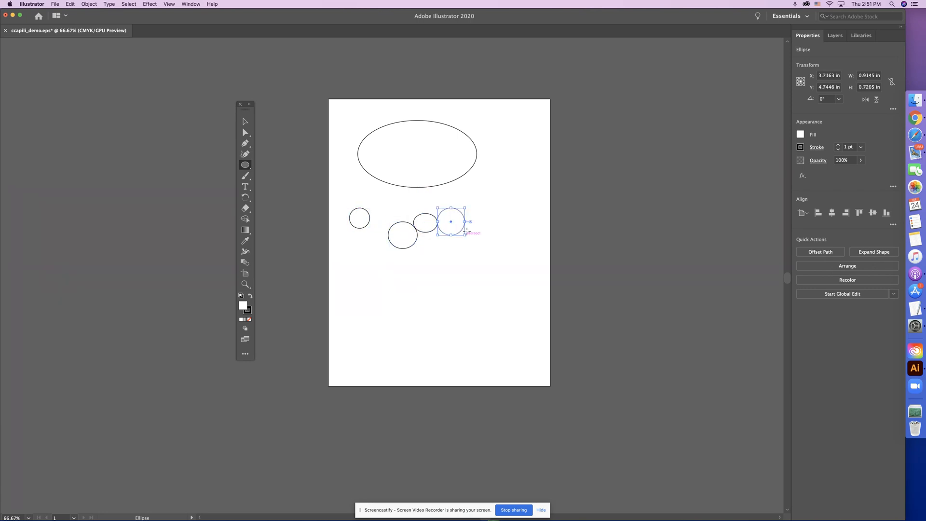
pyautogui.moveTo(472, 184); pyautogui.dragTo(495, 208)
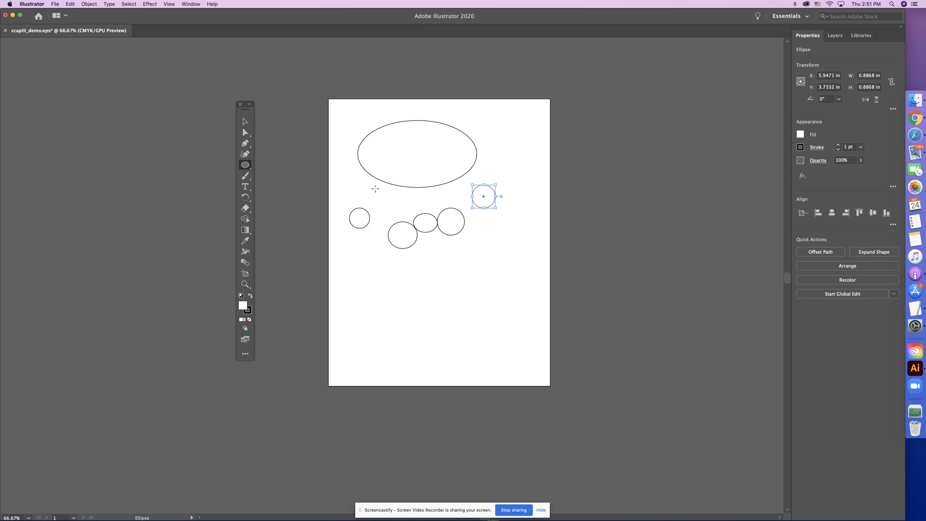
pyautogui.moveTo(373, 188); pyautogui.dragTo(406, 217)
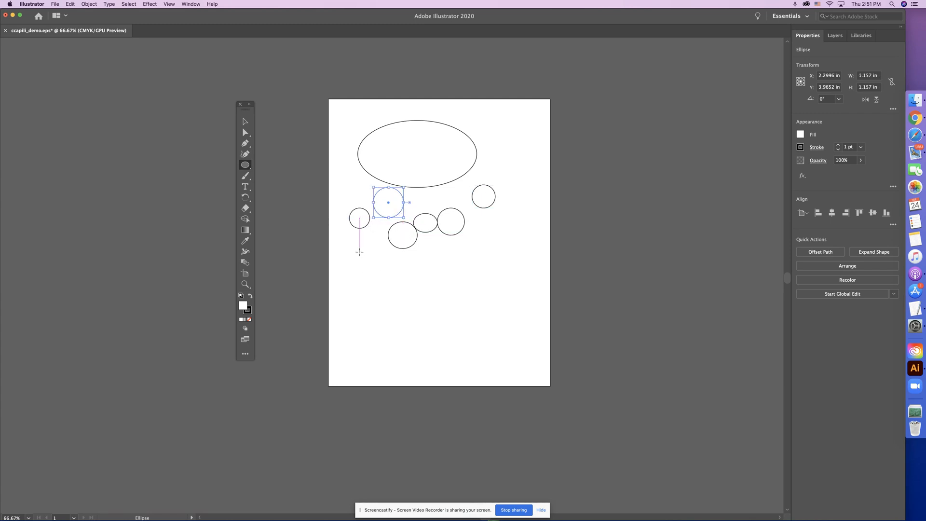
pyautogui.moveTo(353, 245)
pyautogui.mouseDown()
pyautogui.moveTo(411, 290)
pyautogui.moveTo(391, 271)
pyautogui.moveTo(478, 322)
pyautogui.moveTo(400, 291)
pyautogui.moveTo(465, 319)
pyautogui.mouseUp()
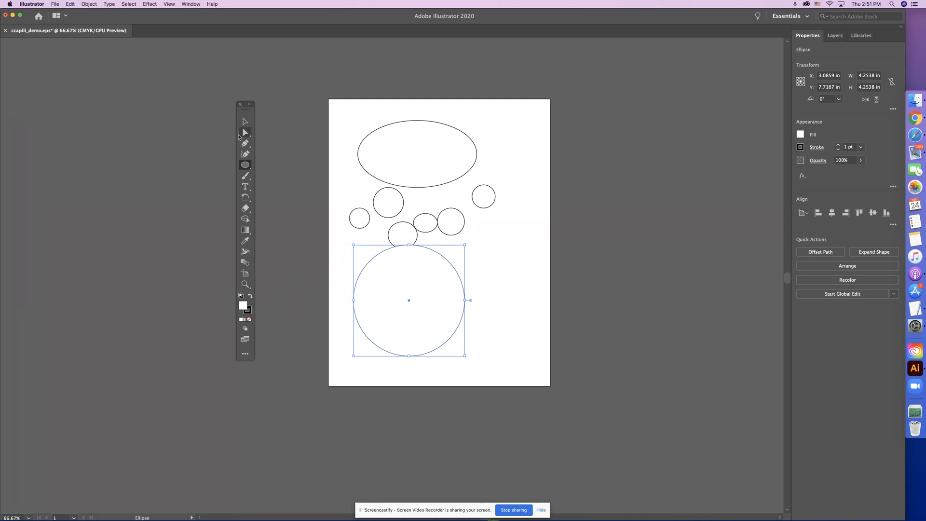
# Select several of the drawn ellipses one at a time with the Selection tool, ending with the large circle
pyautogui.click(245, 122)
pyautogui.click(387, 128)
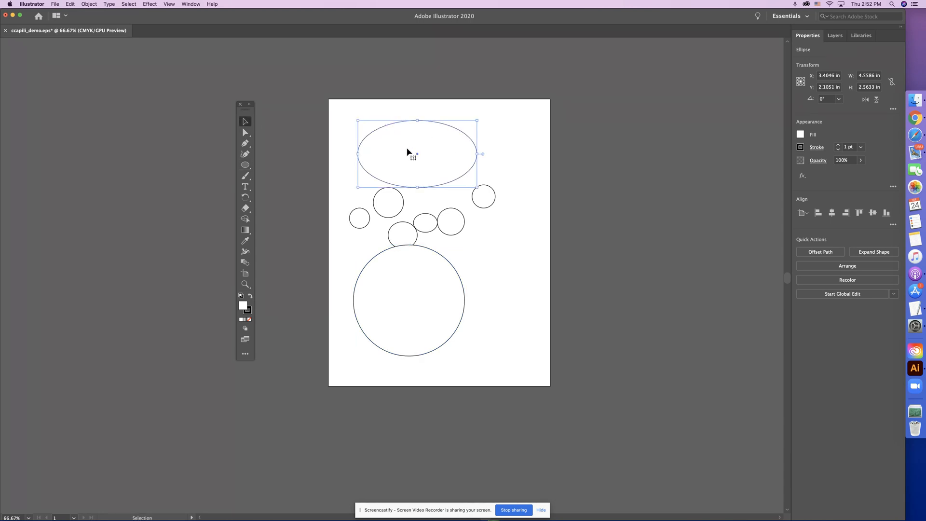
pyautogui.click(400, 210)
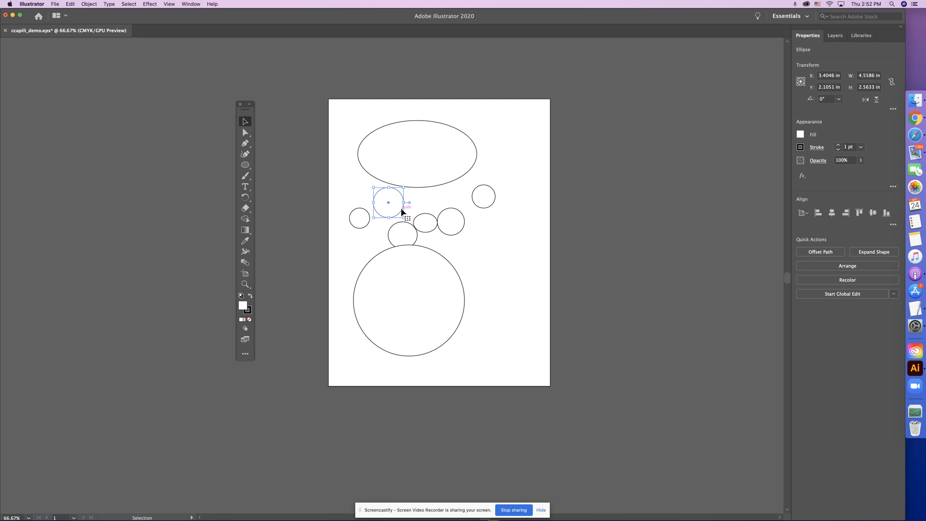
pyautogui.click(425, 231)
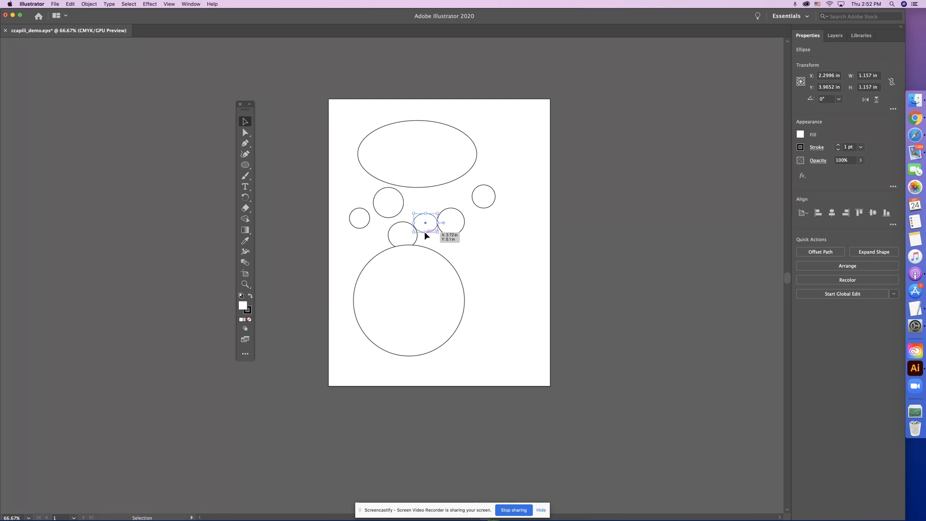
pyautogui.click(378, 132)
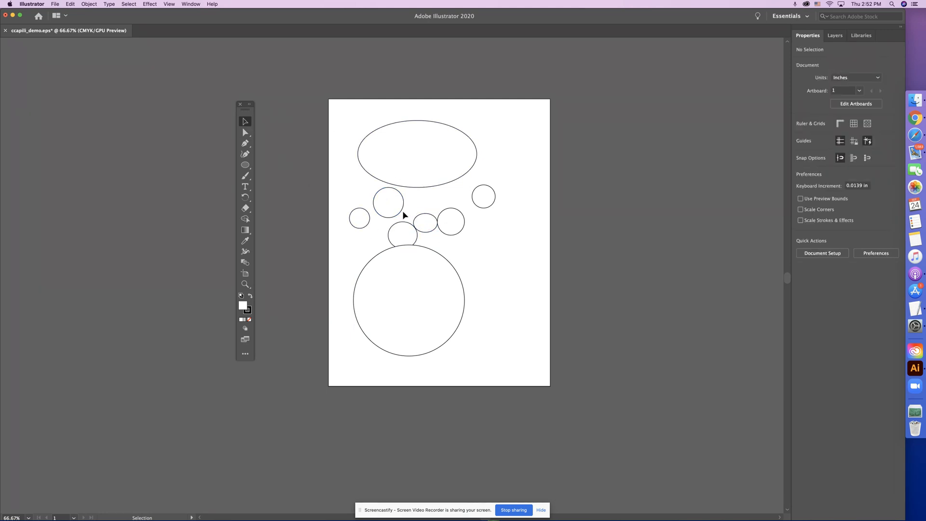
pyautogui.click(433, 250)
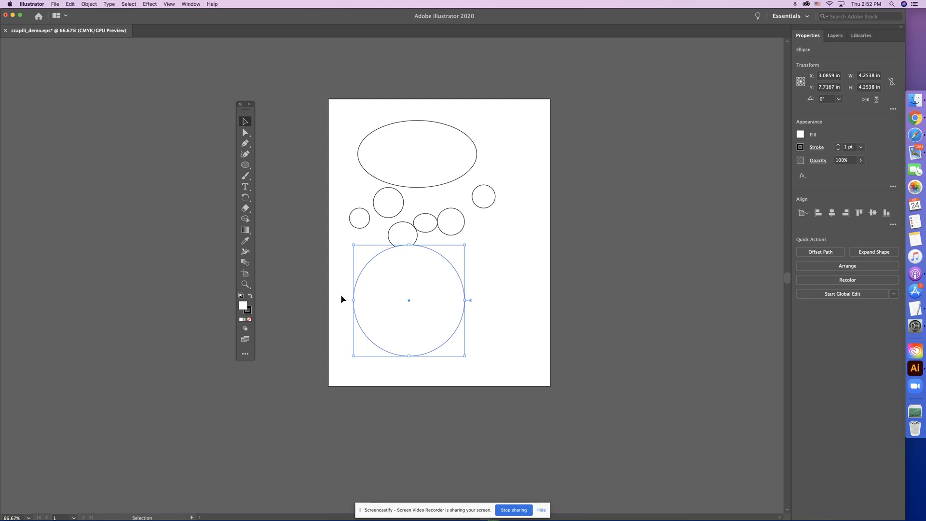
# Display the Swatches collection beside the artboard and enlarge it so that all its colors are shown
pyautogui.press('a')
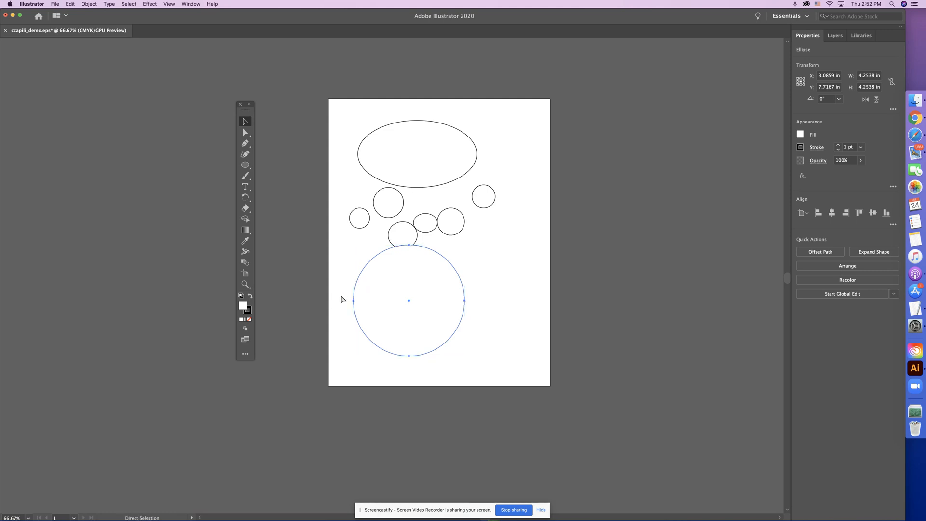
pyautogui.press('super+1')
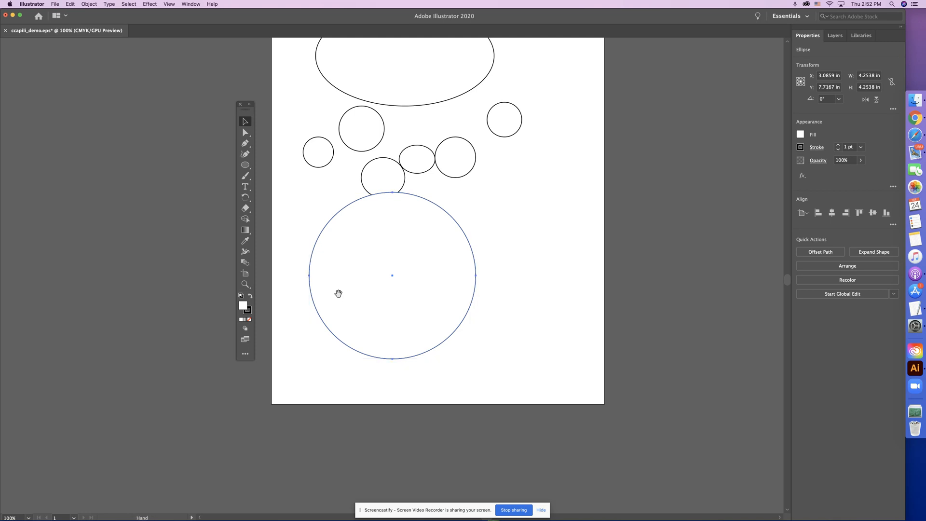
pyautogui.moveTo(337, 291); pyautogui.dragTo(366, 305)
pyautogui.press('v')
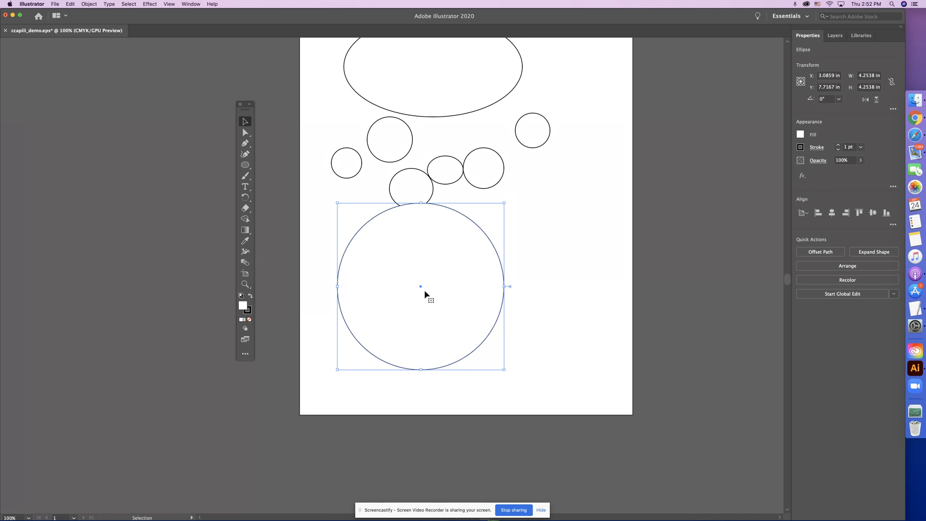
pyautogui.click(191, 3)
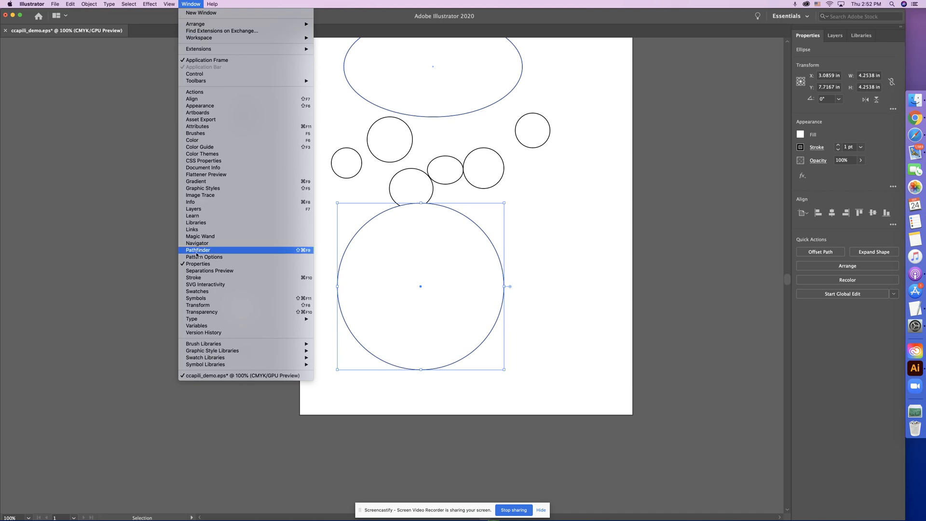
pyautogui.click(188, 292)
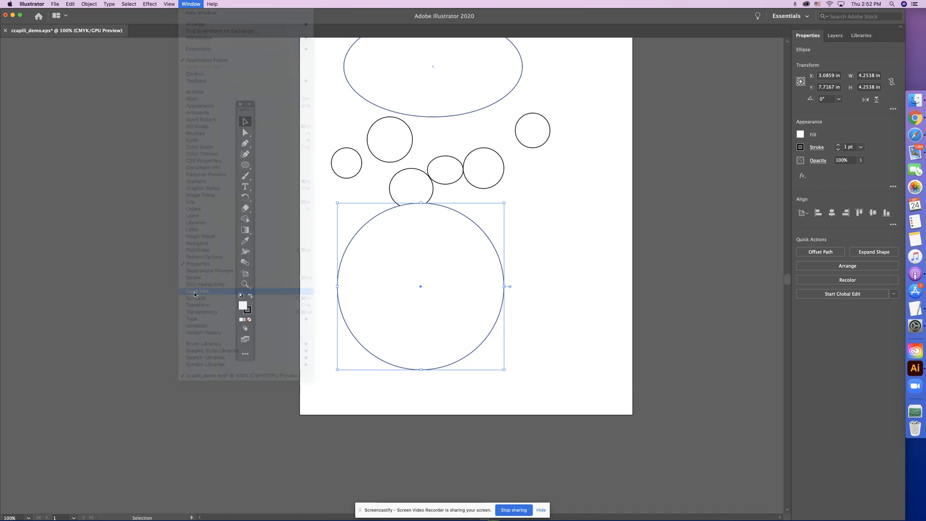
pyautogui.moveTo(381, 86)
pyautogui.mouseDown()
pyautogui.moveTo(708, 185)
pyautogui.moveTo(717, 148)
pyautogui.mouseUp()
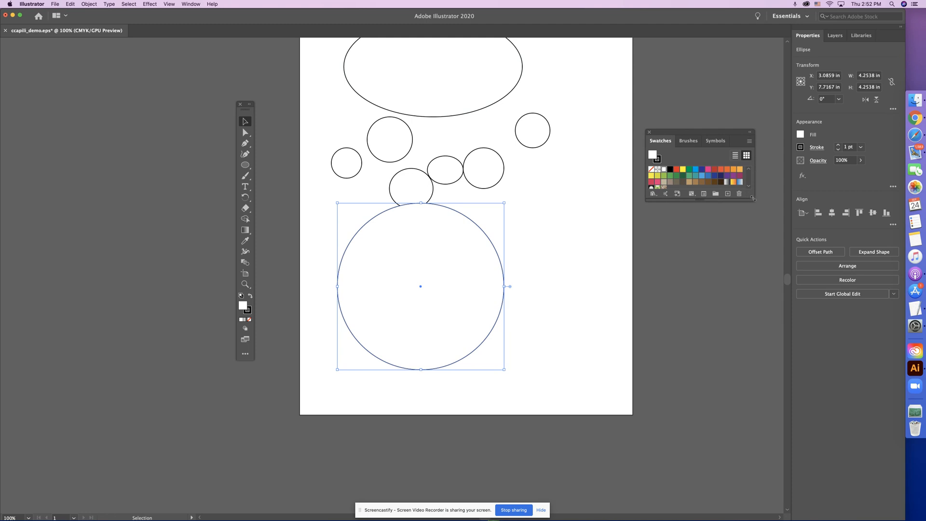
pyautogui.moveTo(752, 198); pyautogui.dragTo(750, 337)
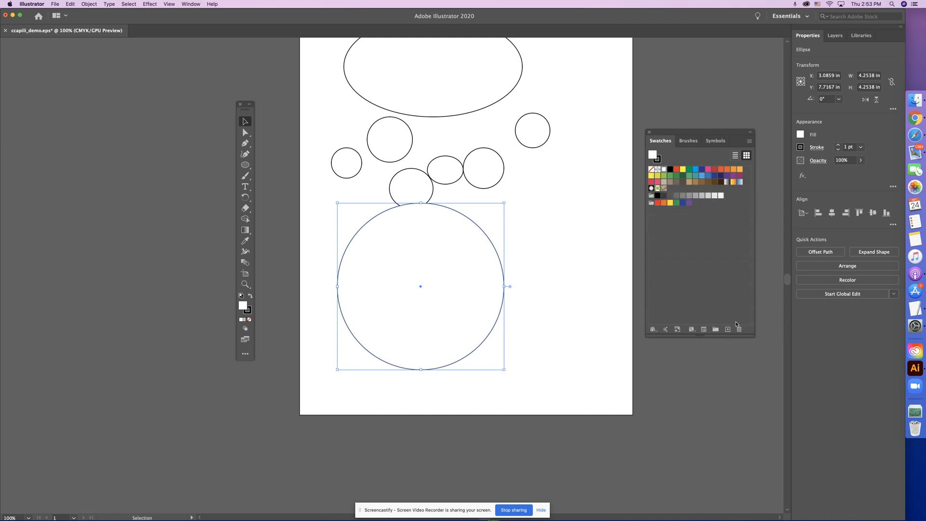
# Open the Fruit swatch library from the Foods group, place it below the document swatches and enlarge it
pyautogui.click(749, 142)
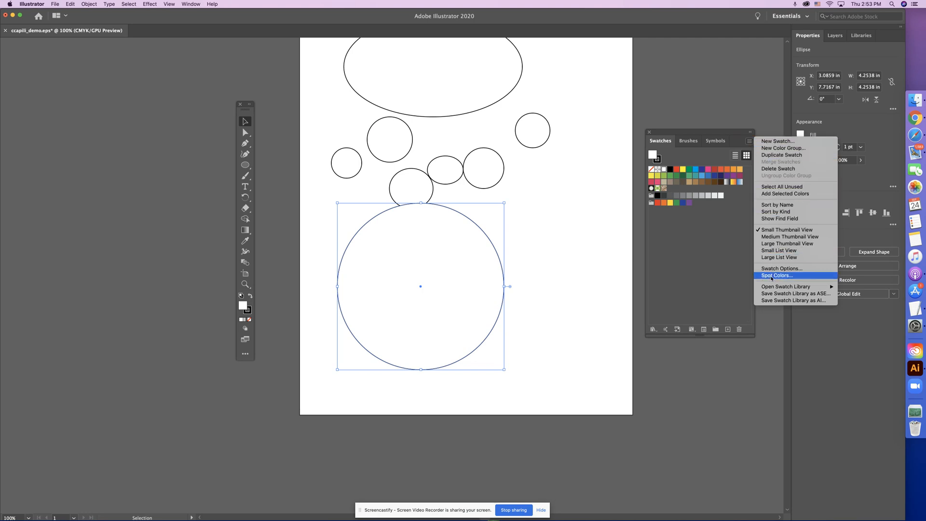
pyautogui.moveTo(773, 288)
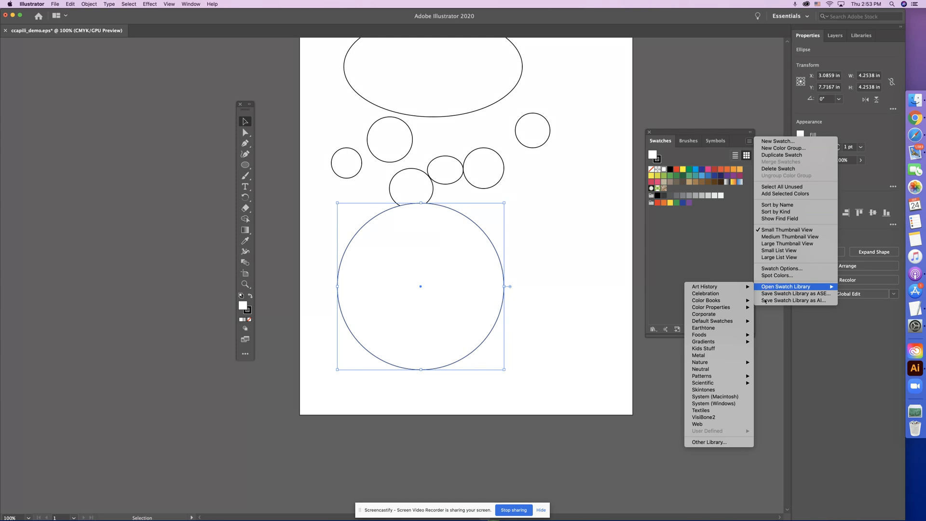
pyautogui.moveTo(715, 339)
pyautogui.moveTo(708, 322)
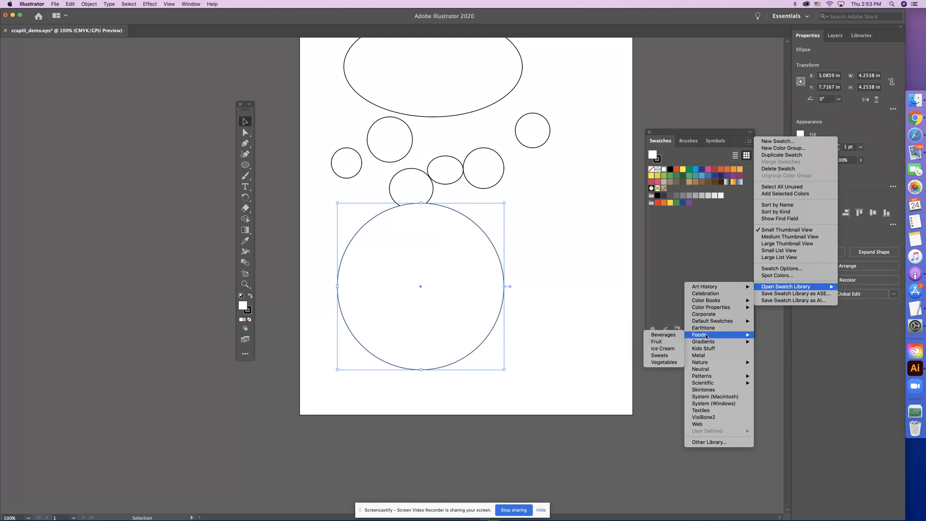
pyautogui.click(667, 344)
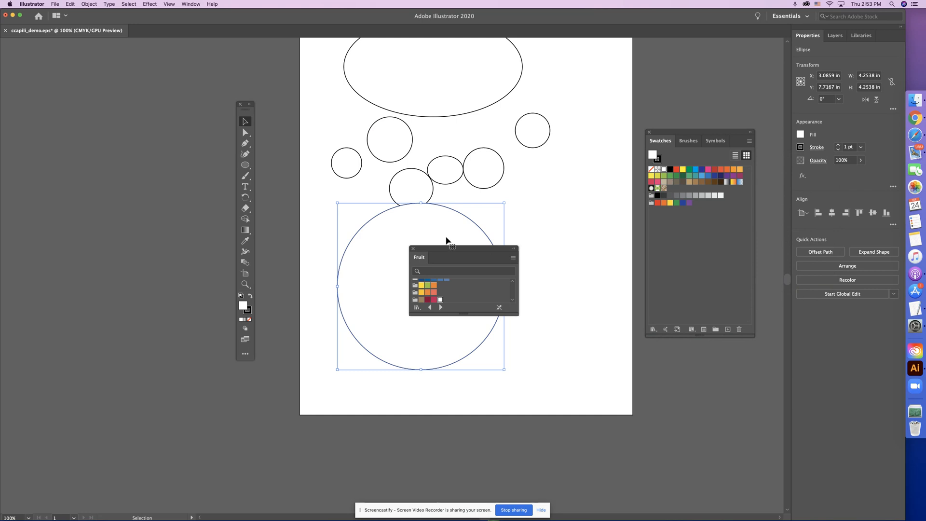
pyautogui.moveTo(442, 250); pyautogui.dragTo(683, 357)
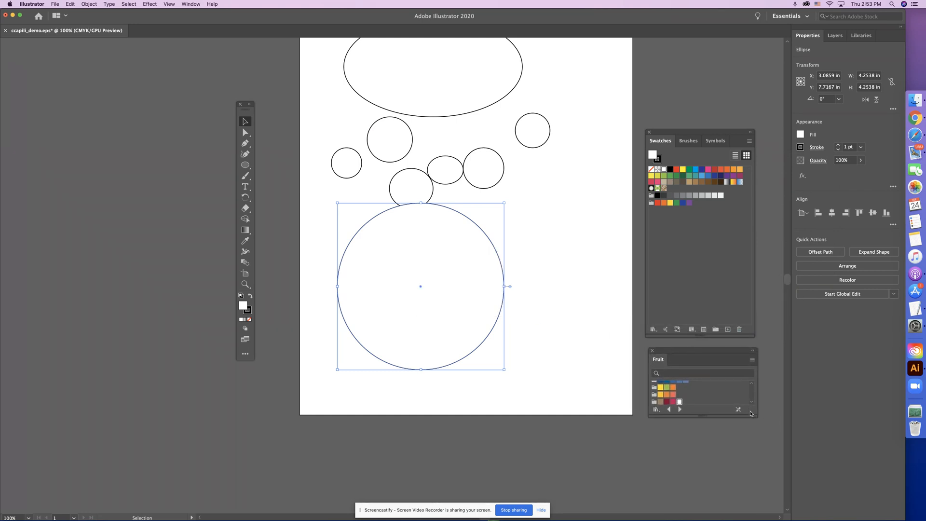
pyautogui.moveTo(753, 414); pyautogui.dragTo(767, 501)
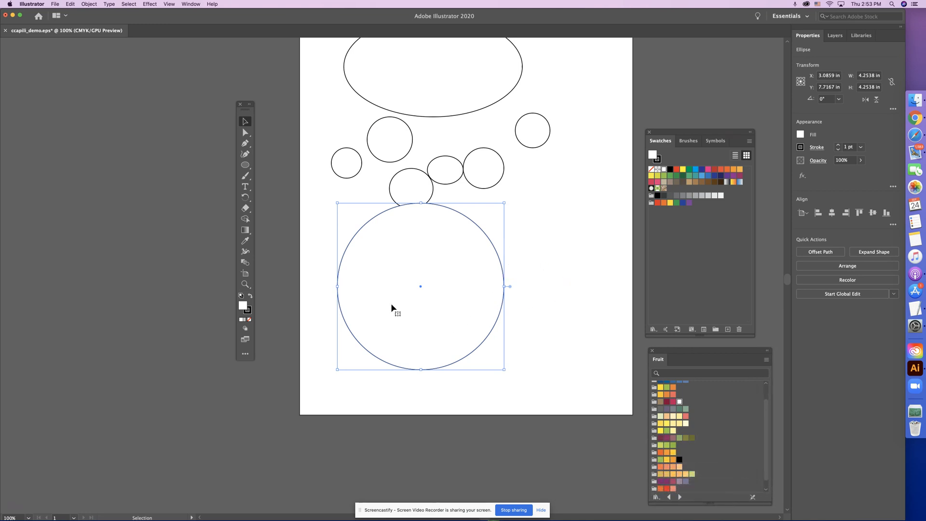
# Reselect the large circle, try green and blue swatches as its fill, and settle on the orange-red swatch
pyautogui.click(544, 286)
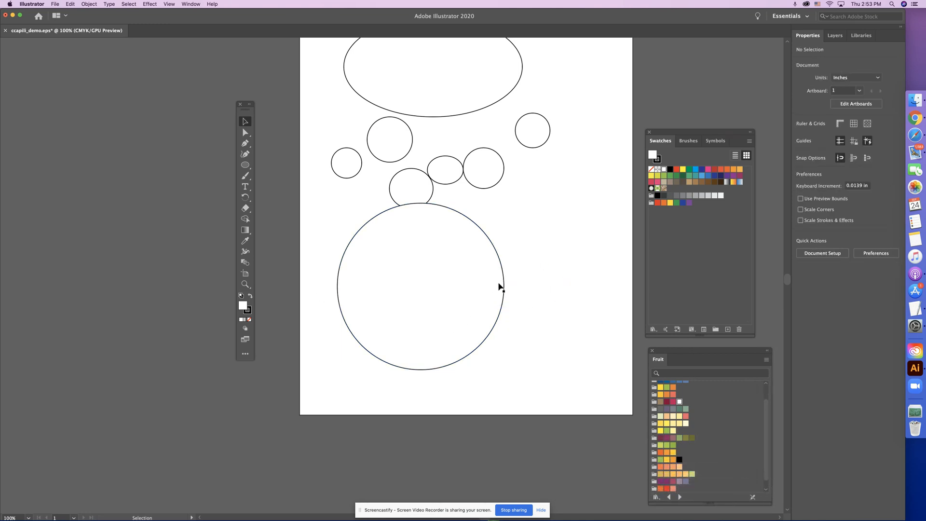
pyautogui.click(490, 243)
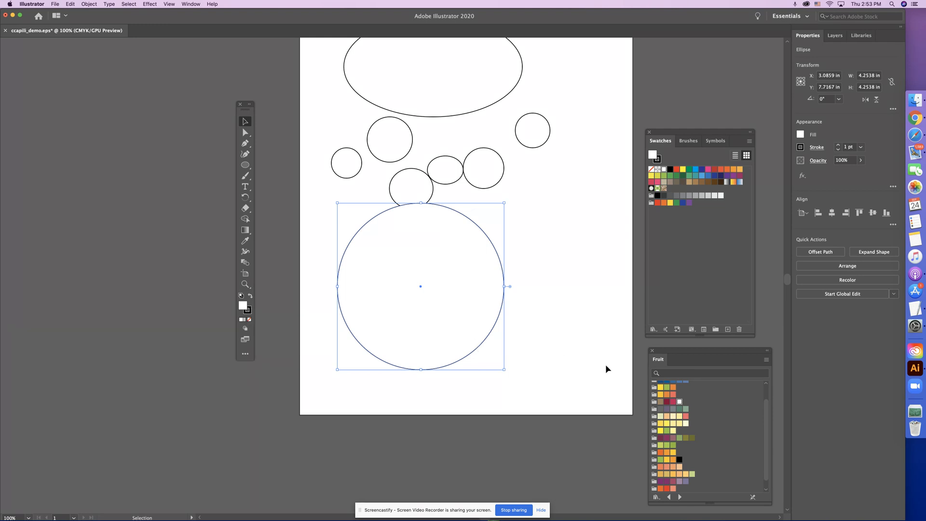
pyautogui.click(679, 409)
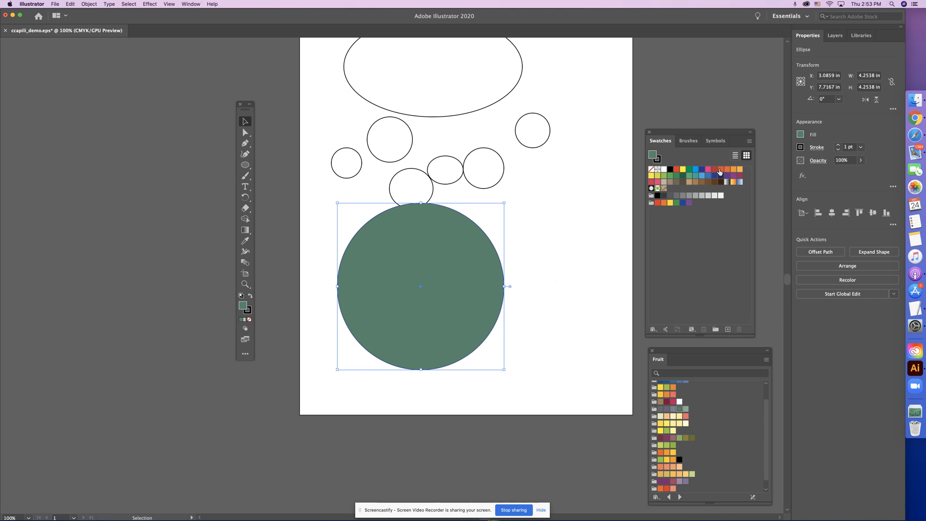
pyautogui.click(702, 169)
pyautogui.click(701, 176)
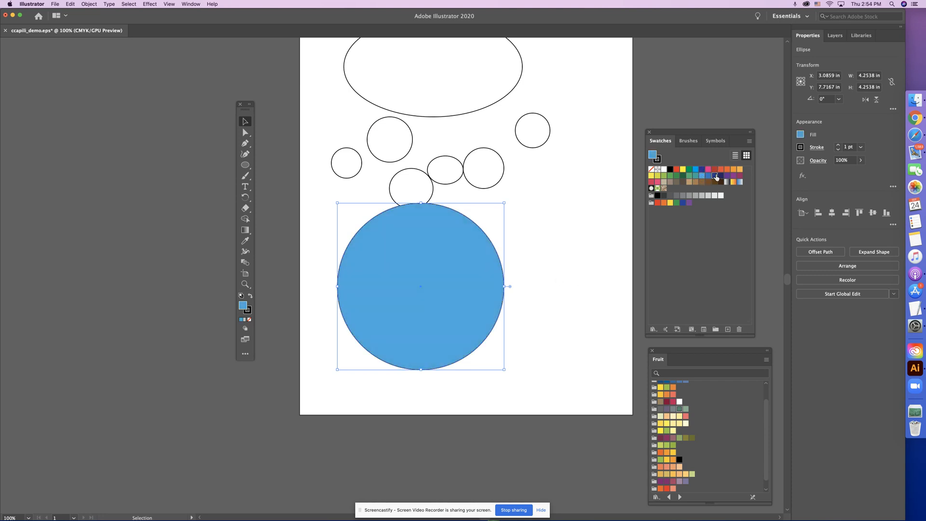
pyautogui.click(715, 175)
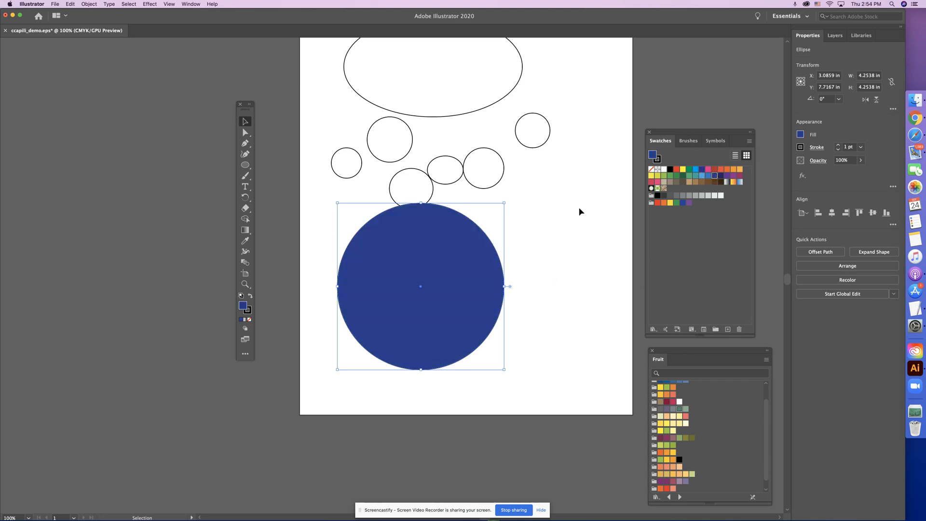
pyautogui.click(721, 169)
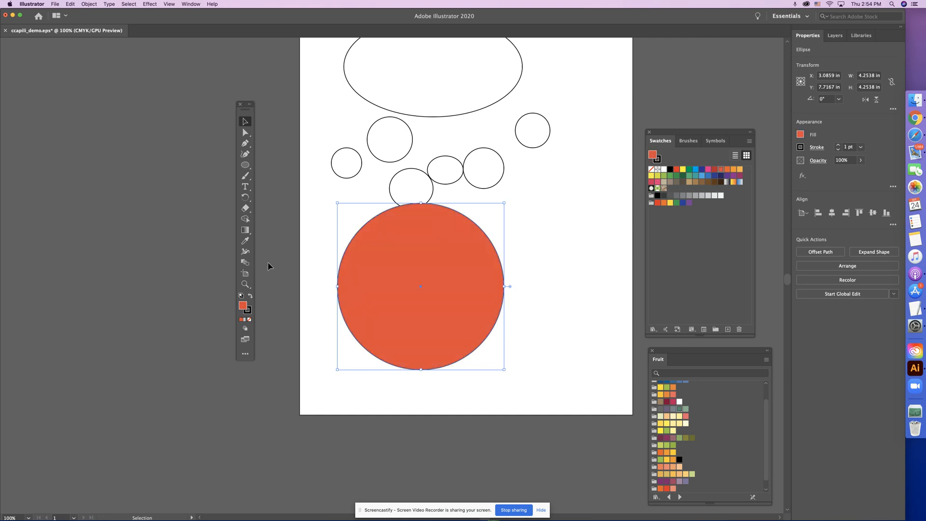
# Use the Color Picker to try several shades and set the large circle's fill to dark teal 056572
pyautogui.doubleClick(242, 307)
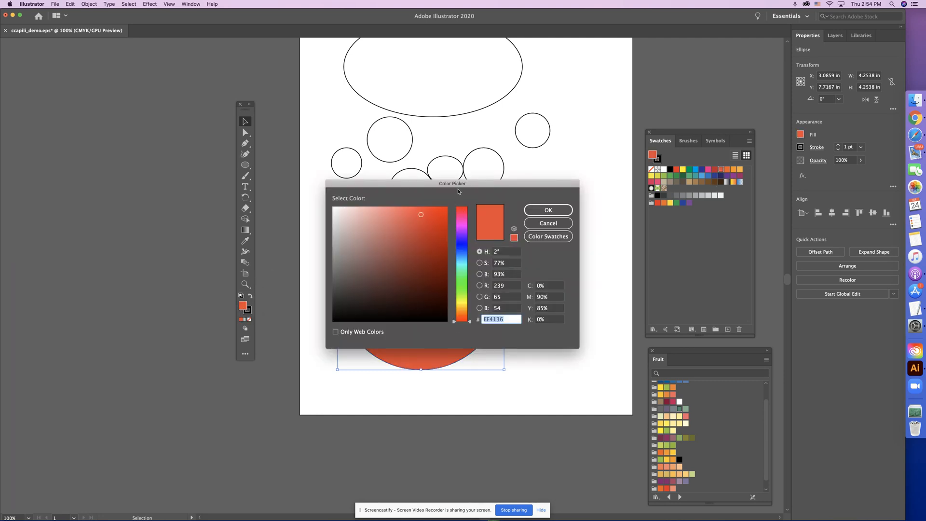
pyautogui.moveTo(452, 187); pyautogui.dragTo(492, 325)
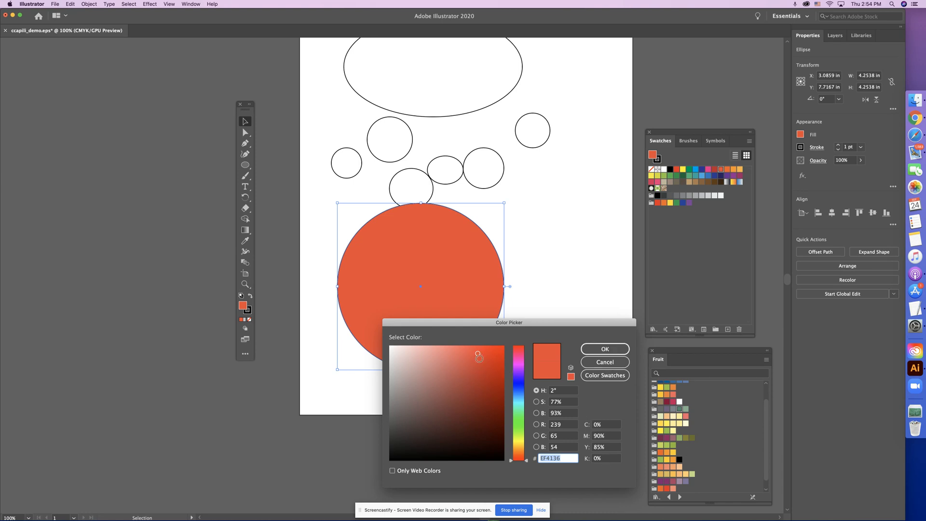
pyautogui.click(479, 375)
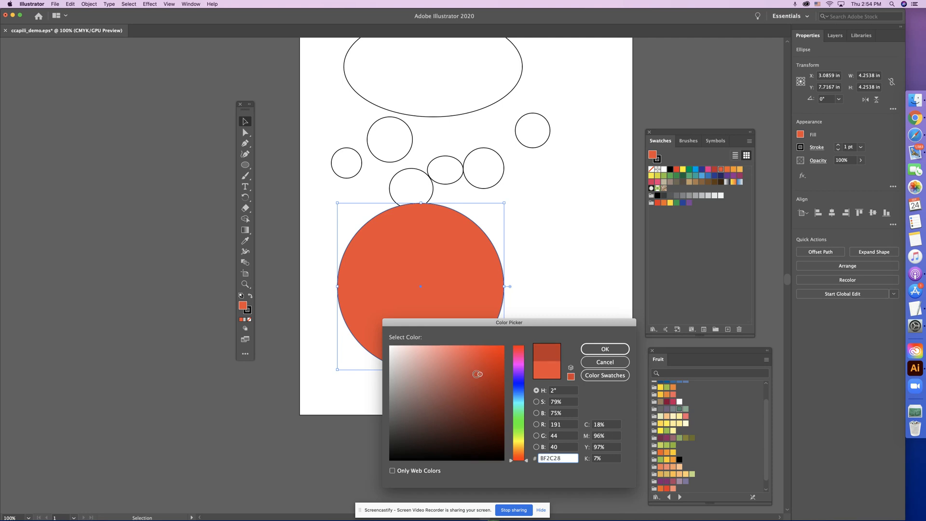
pyautogui.click(463, 406)
pyautogui.click(461, 383)
pyautogui.click(396, 360)
pyautogui.click(489, 366)
pyautogui.click(499, 401)
pyautogui.moveTo(517, 423)
pyautogui.mouseDown()
pyautogui.moveTo(518, 389)
pyautogui.moveTo(520, 402)
pyautogui.mouseUp()
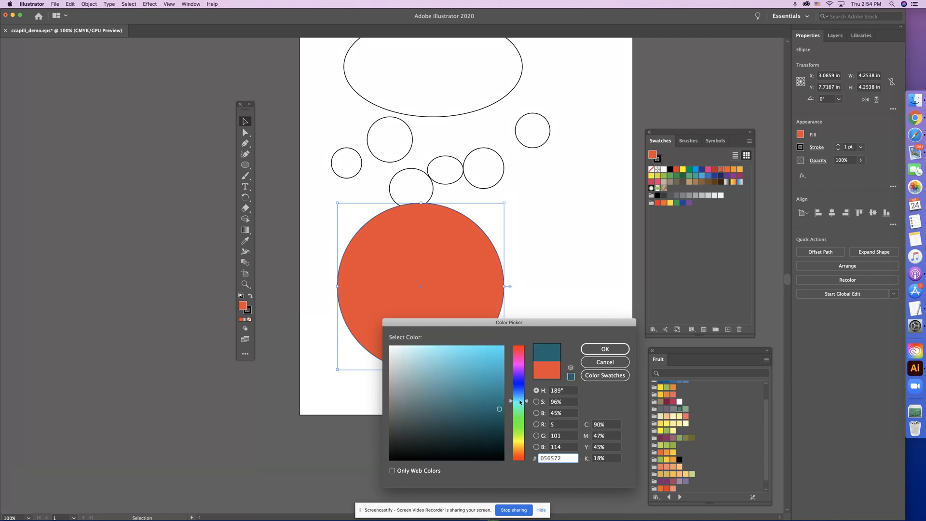
pyautogui.click(604, 349)
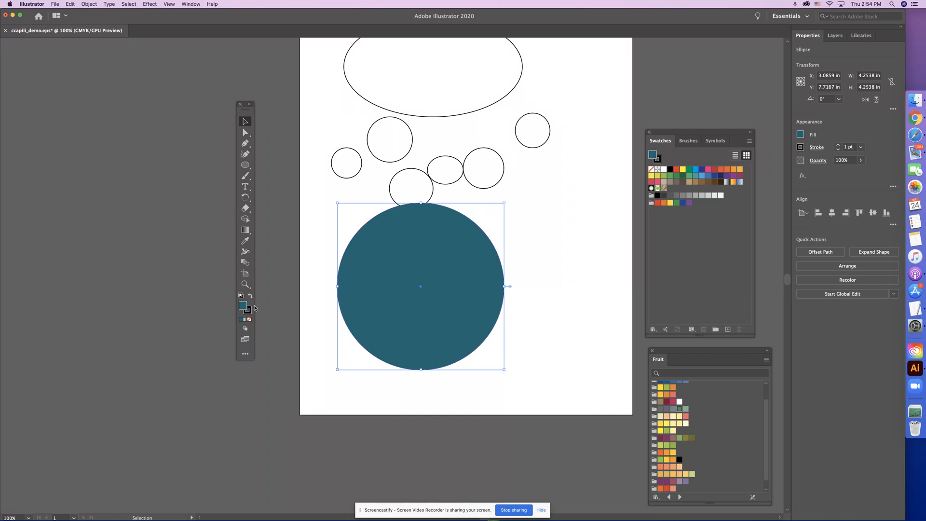
# Save the circle's current fill as a new global process color swatch named teal
pyautogui.click(728, 330)
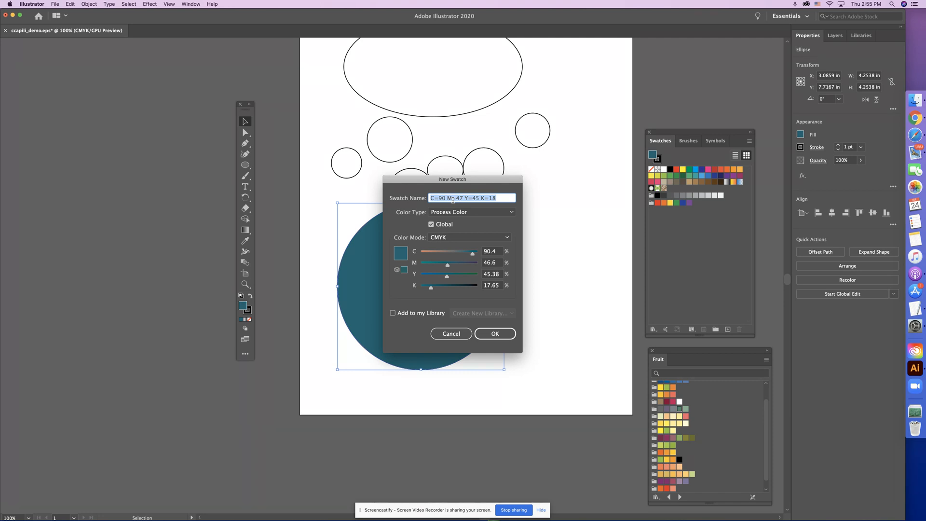
pyautogui.write('teal')
pyautogui.press('Return')
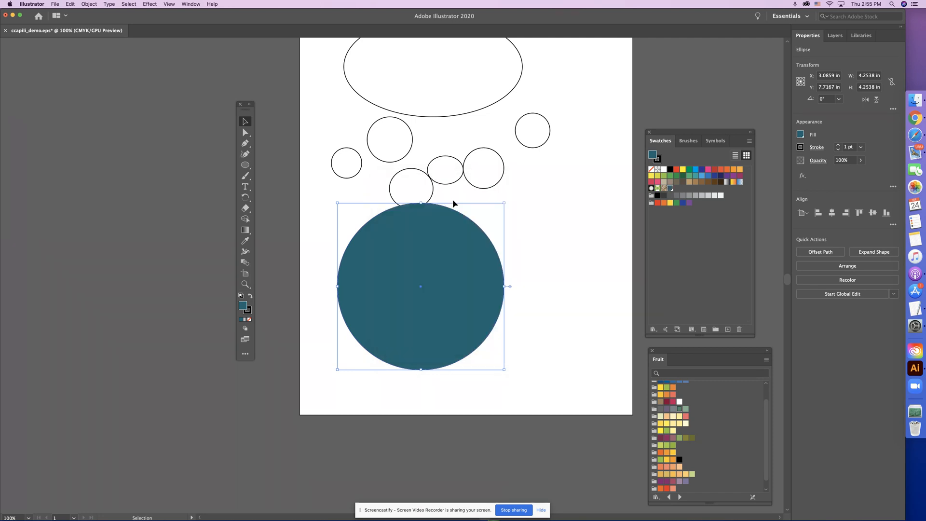
pyautogui.click(686, 257)
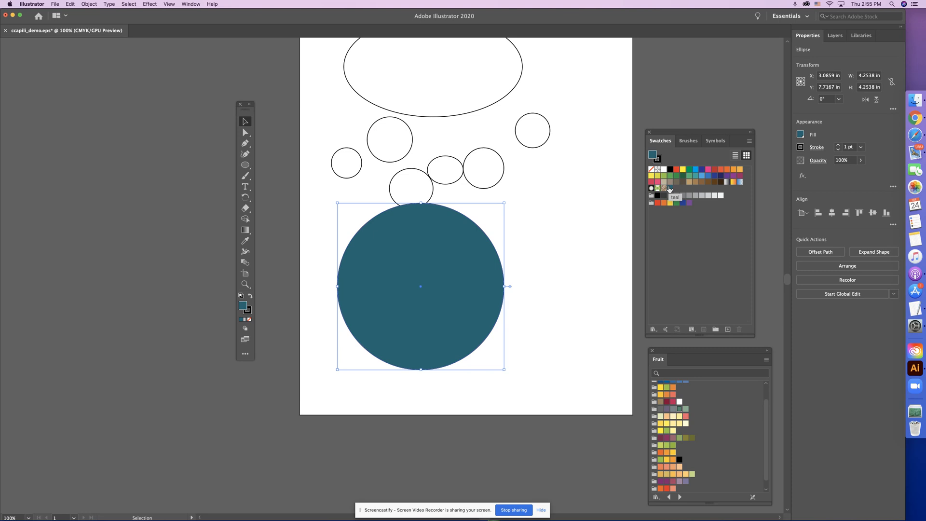
# Give the large circle an orange stroke (M=80, Y=95) and set the stroke weight to 6 pt
pyautogui.click(249, 310)
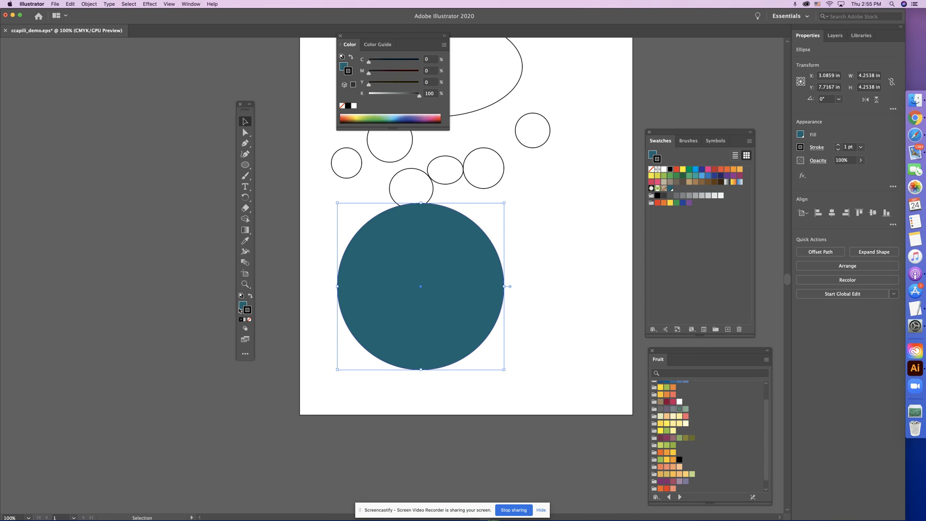
pyautogui.click(728, 169)
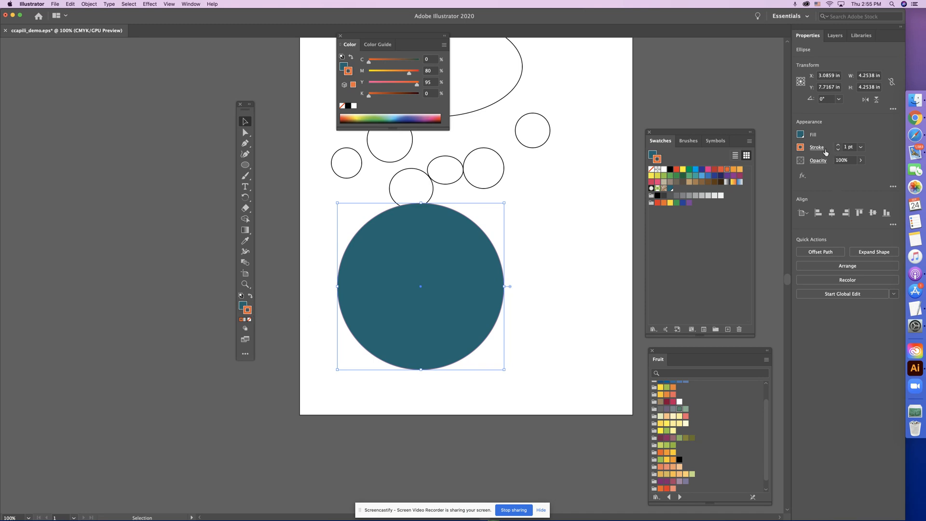
pyautogui.click(837, 145)
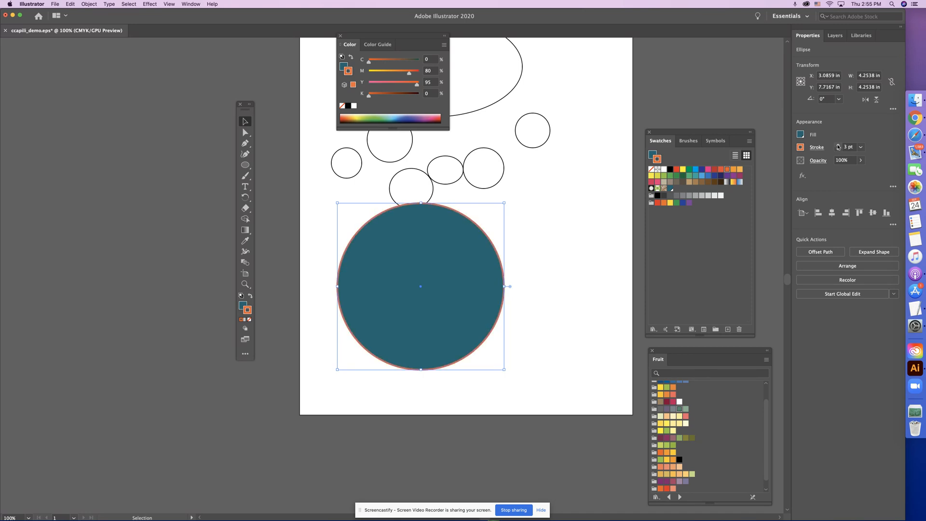
pyautogui.click(837, 145)
pyautogui.click(837, 145)
pyautogui.click(837, 145)
pyautogui.click(838, 145)
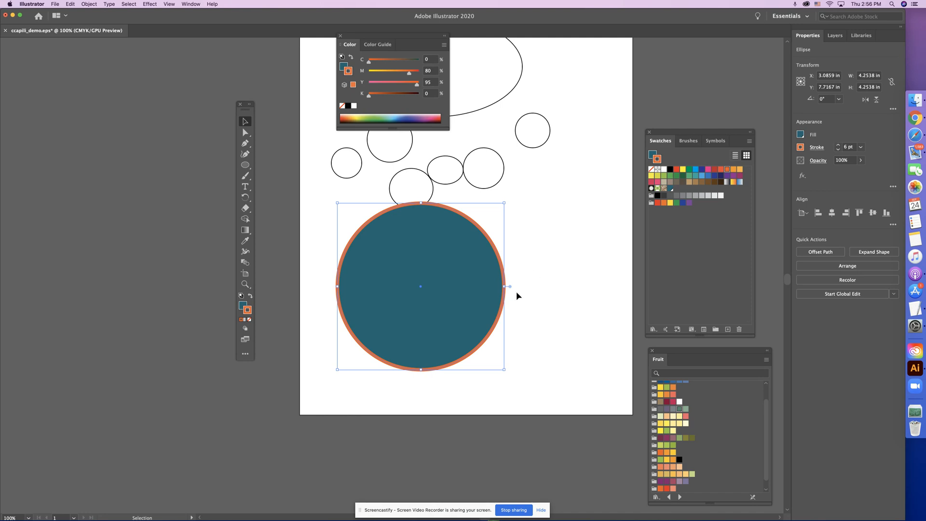
pyautogui.click(326, 207)
pyautogui.click(363, 233)
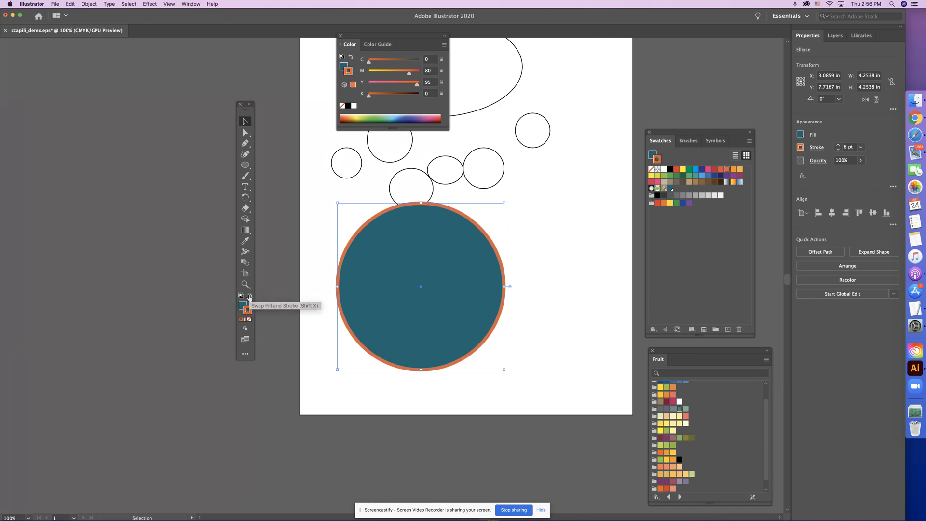
# Swap the large circle's fill and stroke colors repeatedly, ending with an orange fill and a teal stroke, and reselect the circle
pyautogui.click(249, 298)
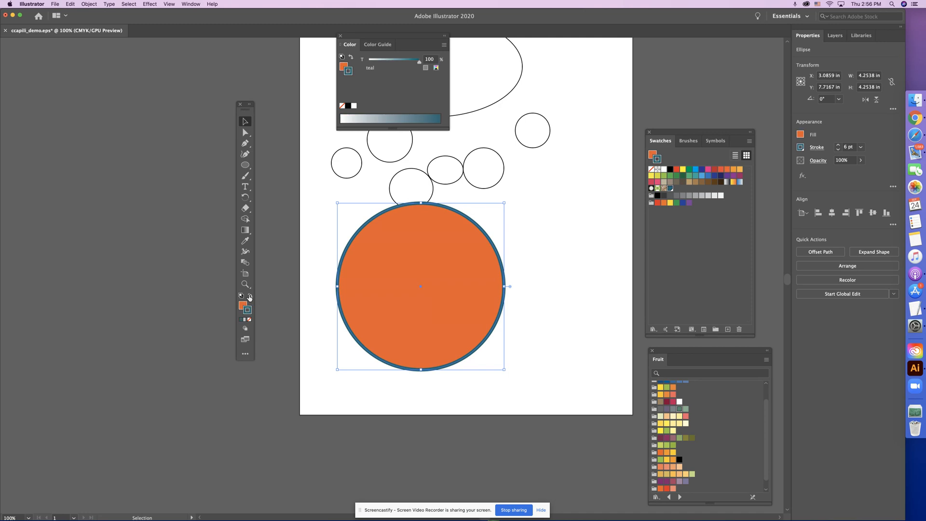
pyautogui.click(249, 297)
pyautogui.click(249, 297)
pyautogui.click(249, 297)
pyautogui.click(250, 297)
pyautogui.click(578, 279)
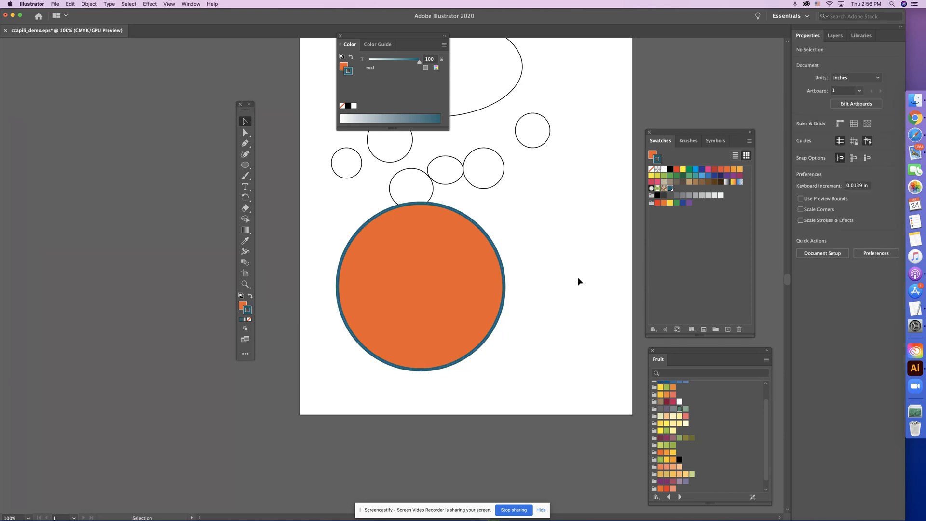
pyautogui.click(480, 276)
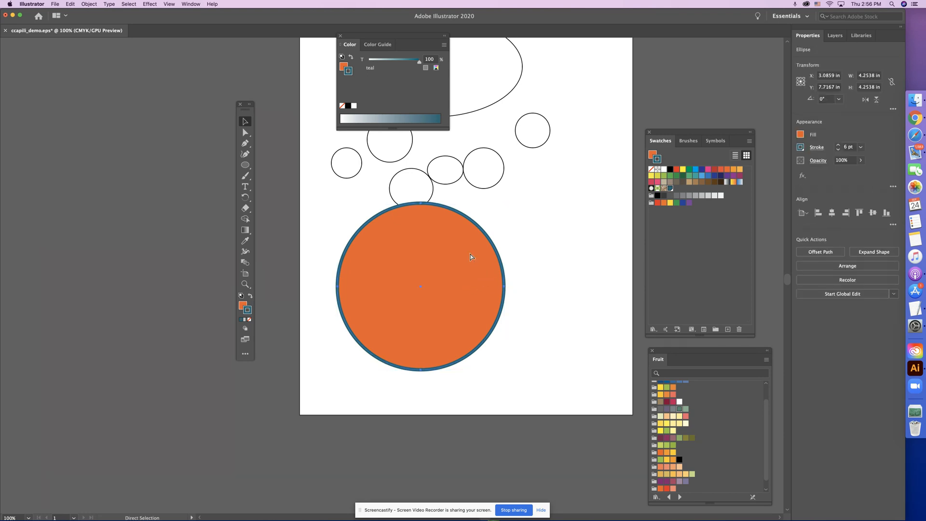
# Move the floating Color controls clear of the artboard and reposition the orange circle in the artboard's lower-right area
pyautogui.press('super+minus')
pyautogui.moveTo(354, 35); pyautogui.dragTo(7, 381)
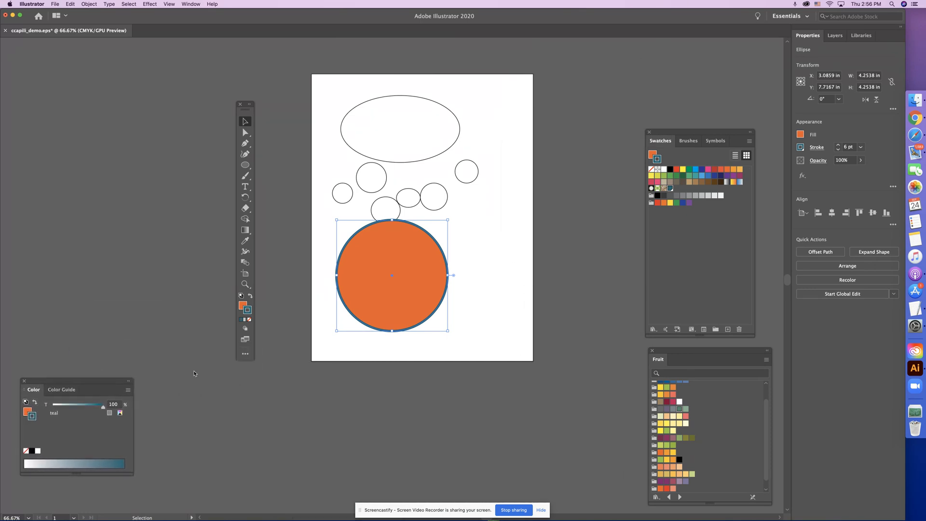
pyautogui.click(489, 251)
pyautogui.click(423, 284)
pyautogui.moveTo(394, 260); pyautogui.dragTo(469, 275)
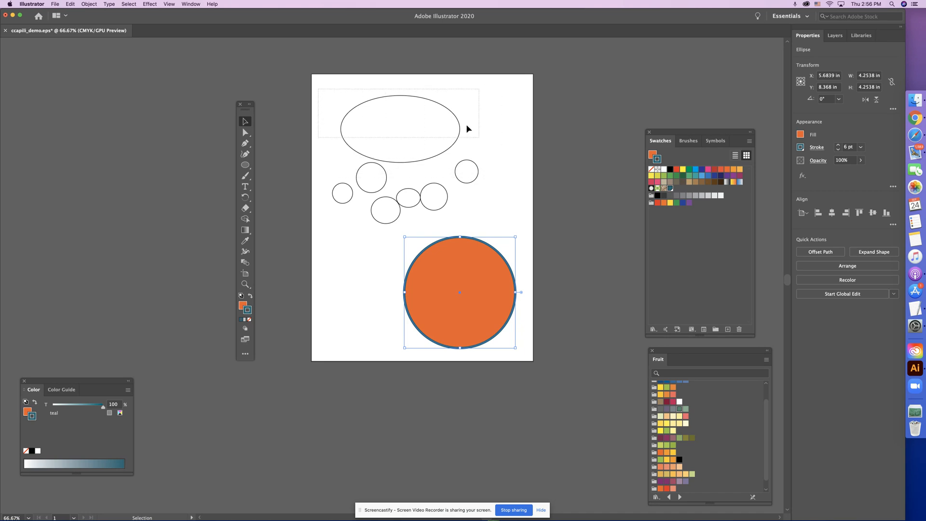
# Delete the large ellipse and the six small unfilled ellipses, and move the orange circle to the upper middle of the artboard
pyautogui.click(424, 118)
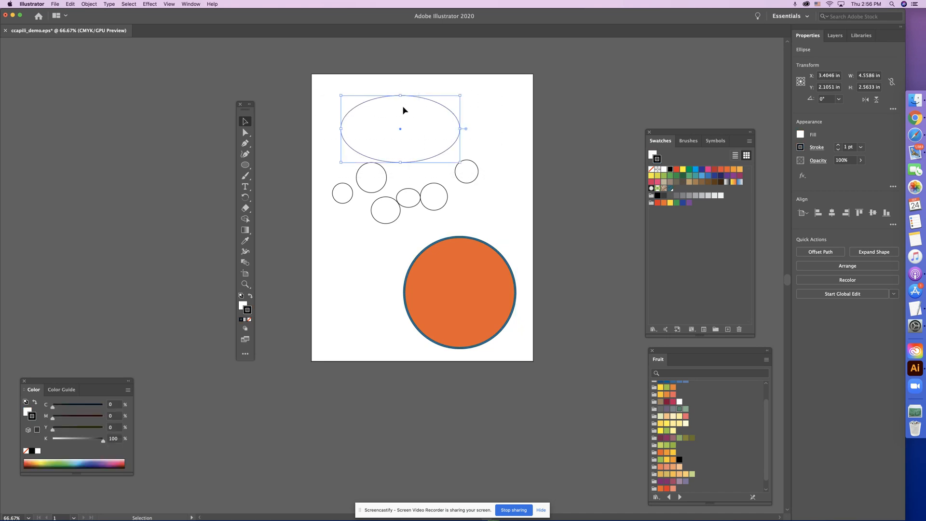
pyautogui.press('Delete')
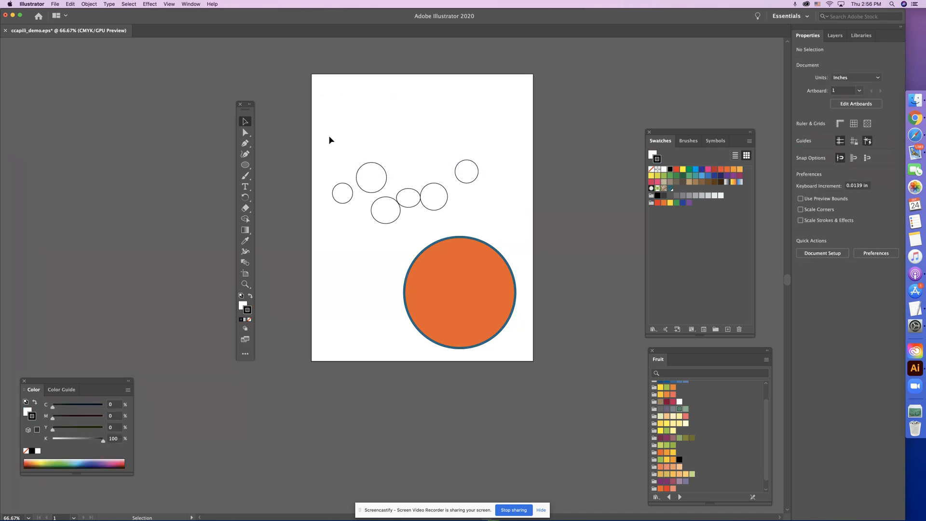
pyautogui.moveTo(329, 135); pyautogui.dragTo(499, 217)
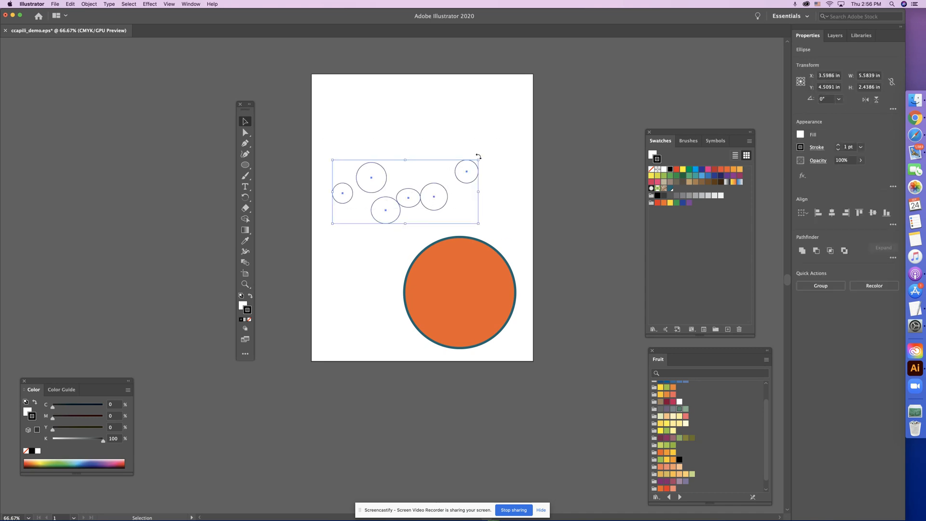
pyautogui.moveTo(493, 147); pyautogui.dragTo(310, 222)
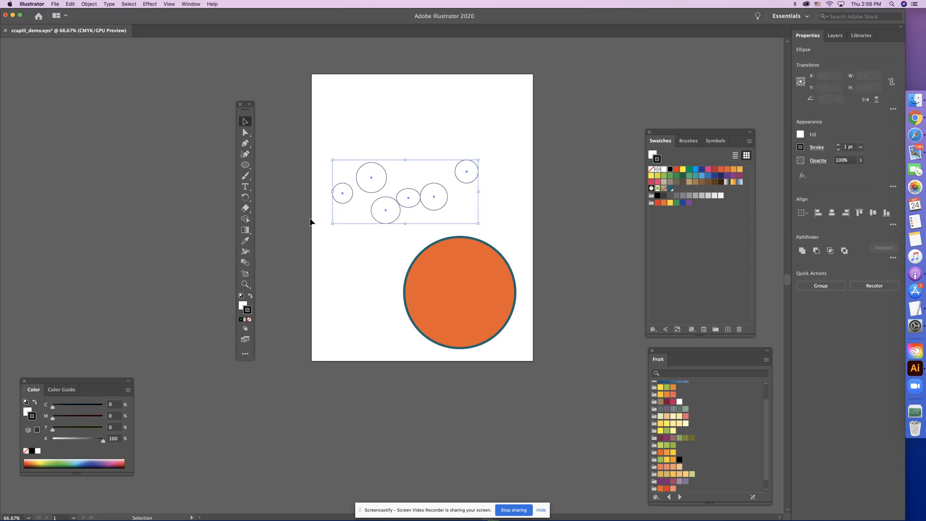
pyautogui.press('Delete')
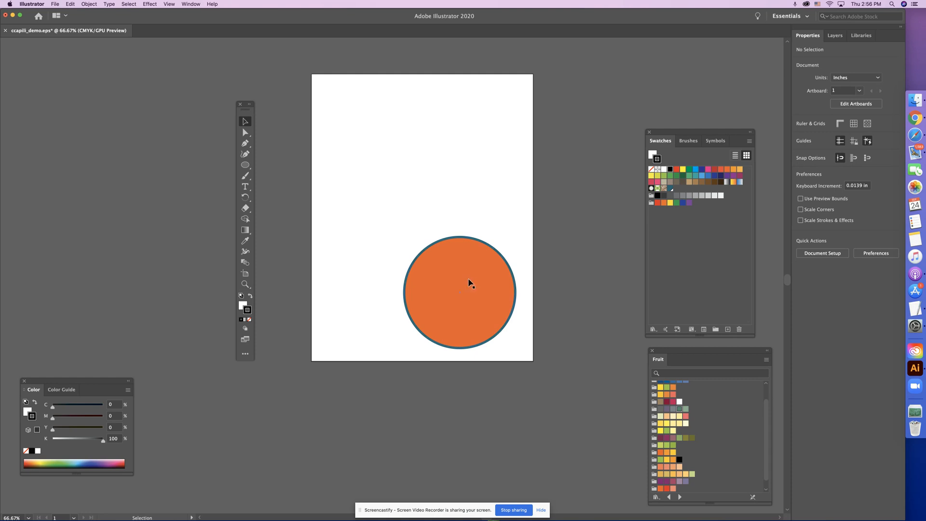
pyautogui.moveTo(457, 278); pyautogui.dragTo(413, 158)
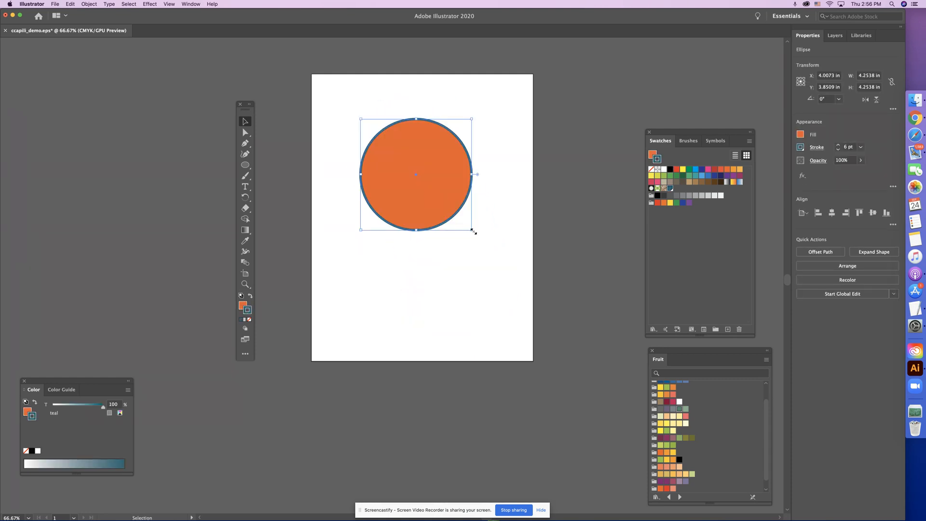
# Draw a square about 2.63 in wide below the circle with the Rectangle tool
pyautogui.click(245, 167)
pyautogui.click(279, 164)
pyautogui.moveTo(425, 262); pyautogui.dragTo(494, 331)
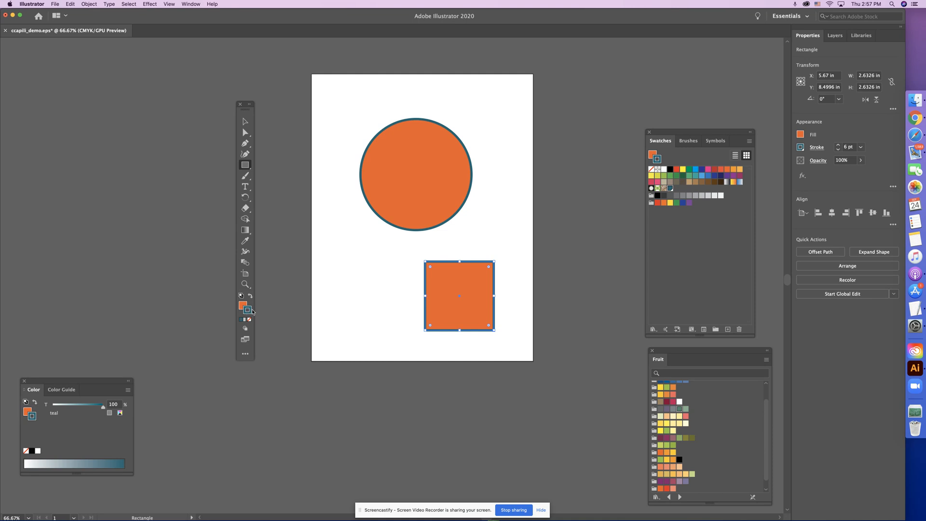
# Color the square with a light blue stroke and a yellow fill from the swatches, and deselect it
pyautogui.click(702, 176)
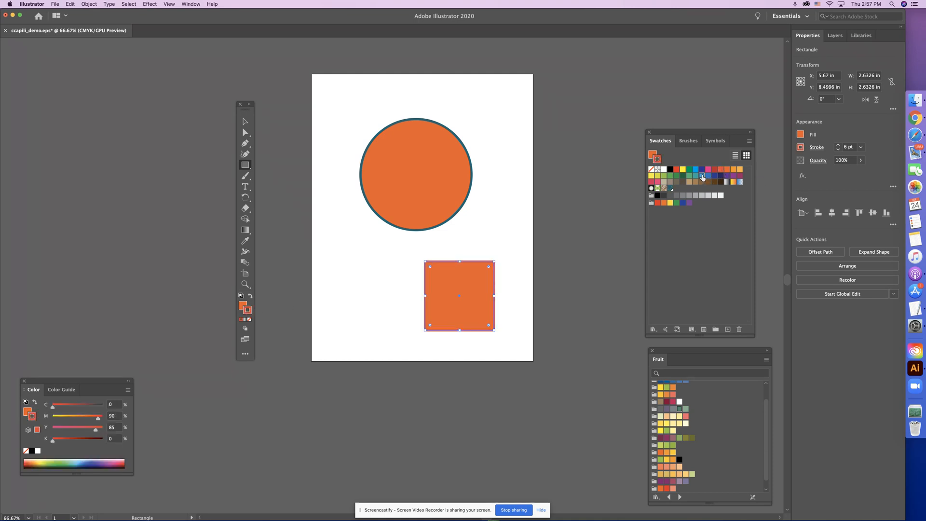
pyautogui.click(244, 306)
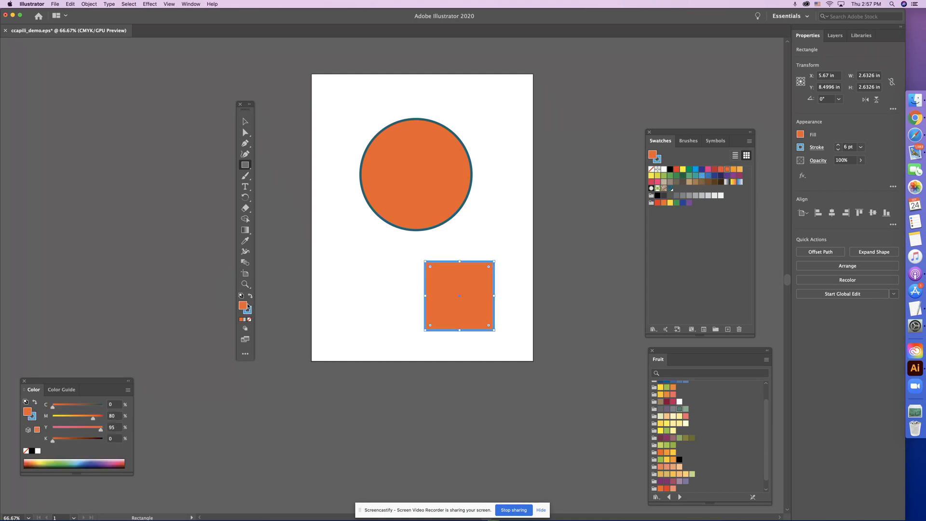
pyautogui.click(683, 169)
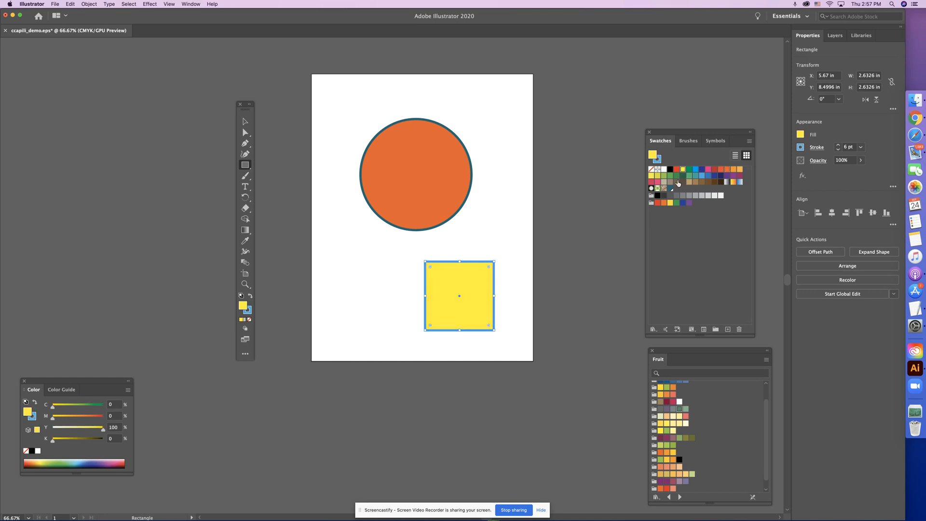
pyautogui.click(491, 234)
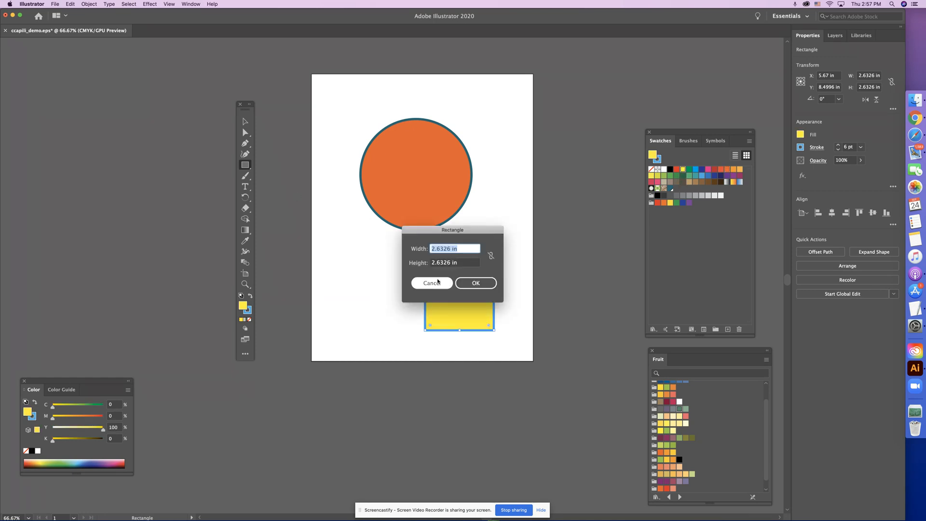
pyautogui.click(437, 285)
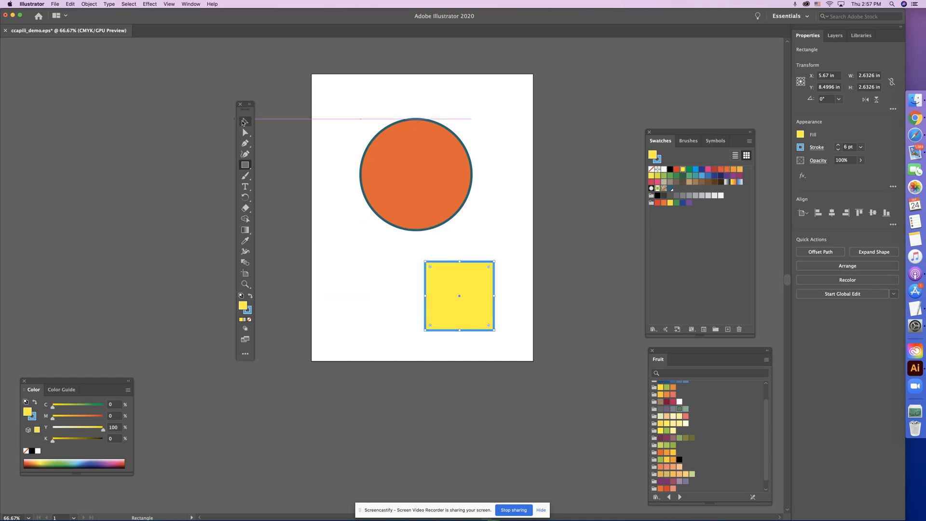
pyautogui.press('v')
pyautogui.click(348, 122)
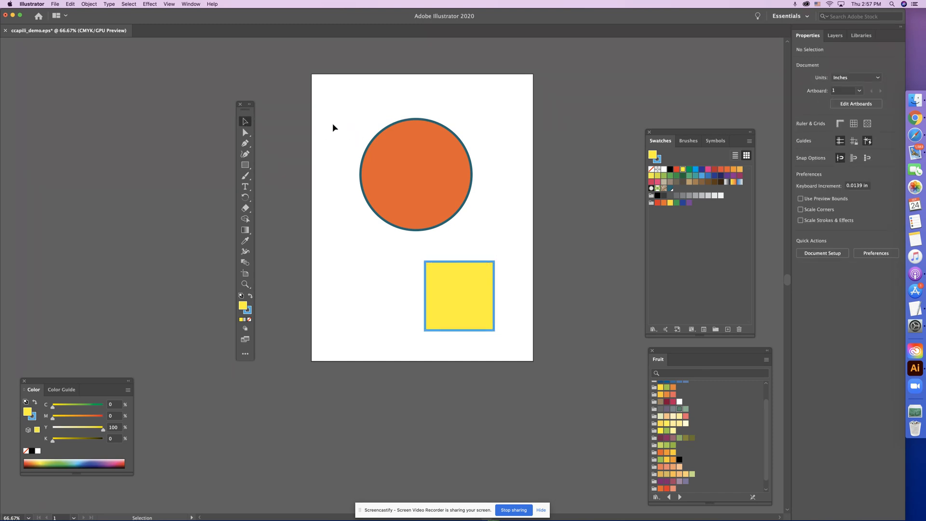
# Save the document ccapili_demo.eps with its current changes
pyautogui.click(70, 5)
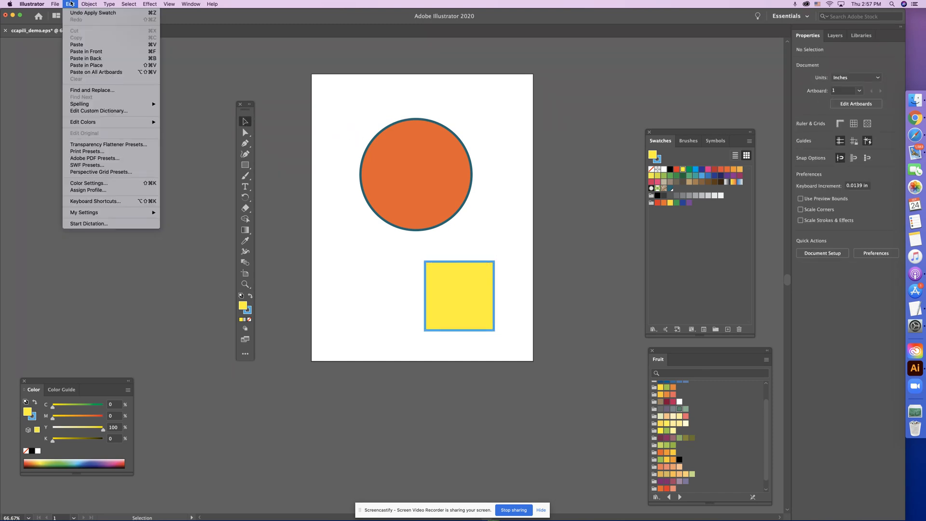
pyautogui.moveTo(55, 4)
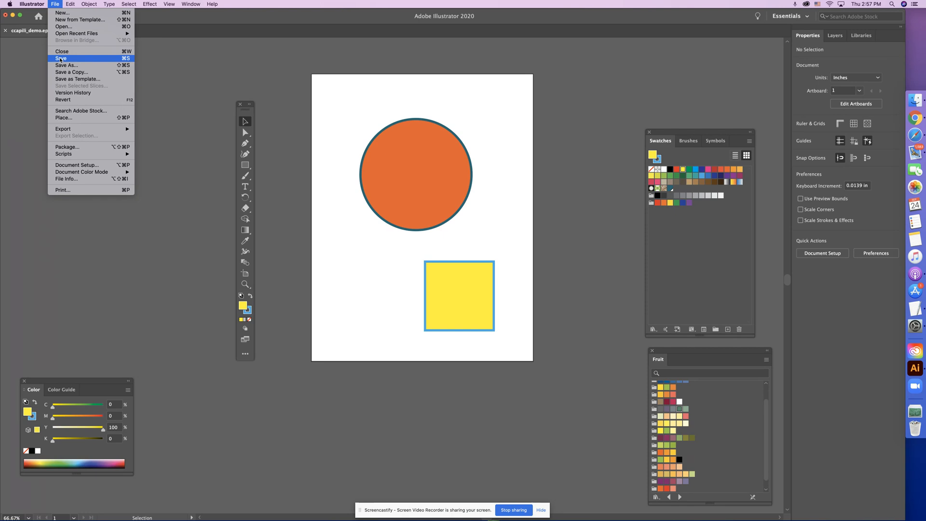
pyautogui.click(128, 60)
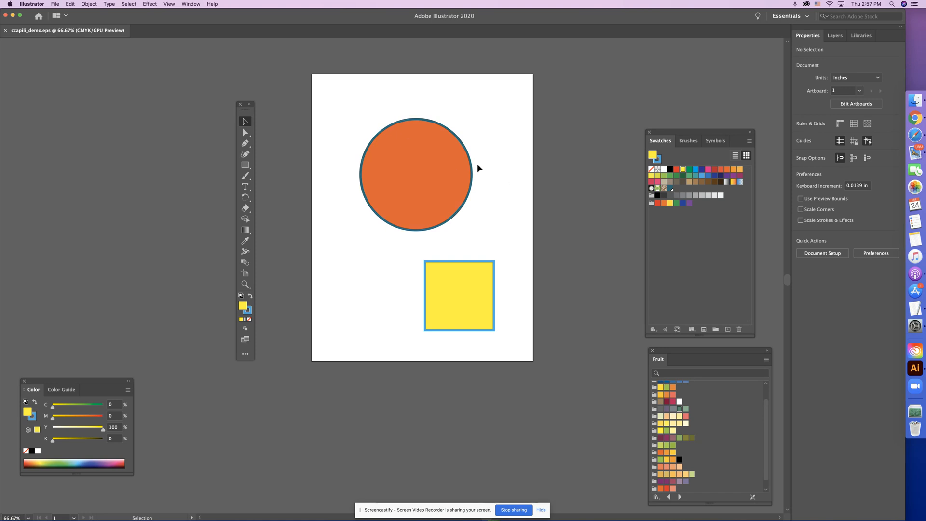
# Move the yellow square up so that it overlaps the right side of the orange circle
pyautogui.moveTo(493, 140); pyautogui.dragTo(493, 217)
pyautogui.moveTo(487, 299); pyautogui.dragTo(448, 131)
pyautogui.rightClick(429, 112)
pyautogui.click(381, 117)
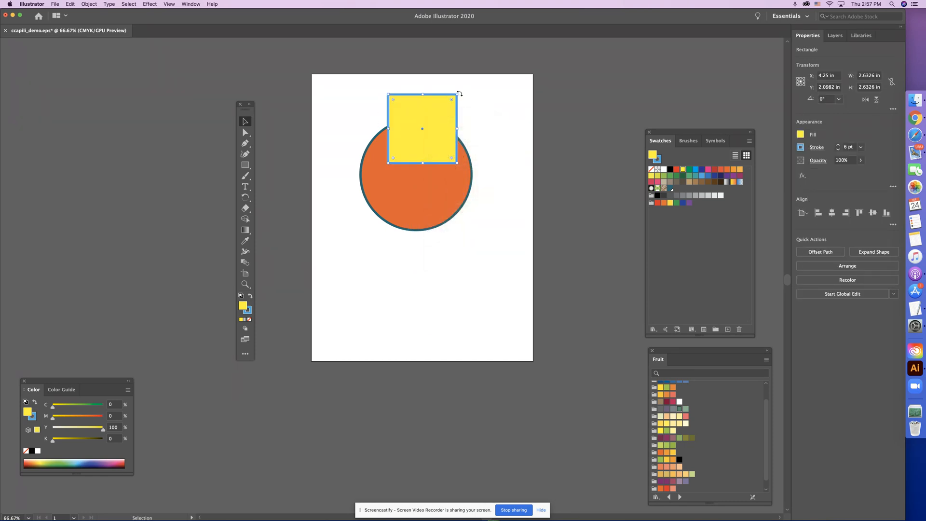
pyautogui.rightClick(493, 114)
pyautogui.rightClick(472, 113)
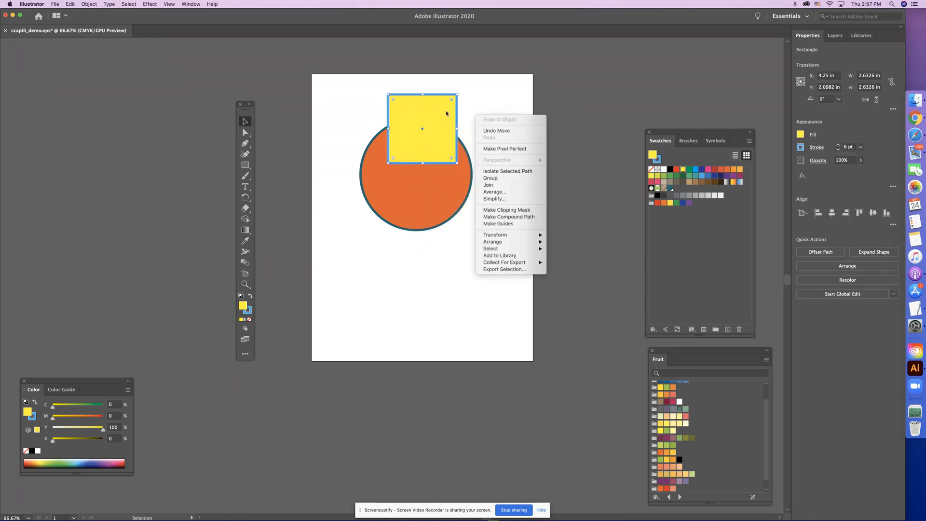
pyautogui.click(394, 108)
pyautogui.click(338, 115)
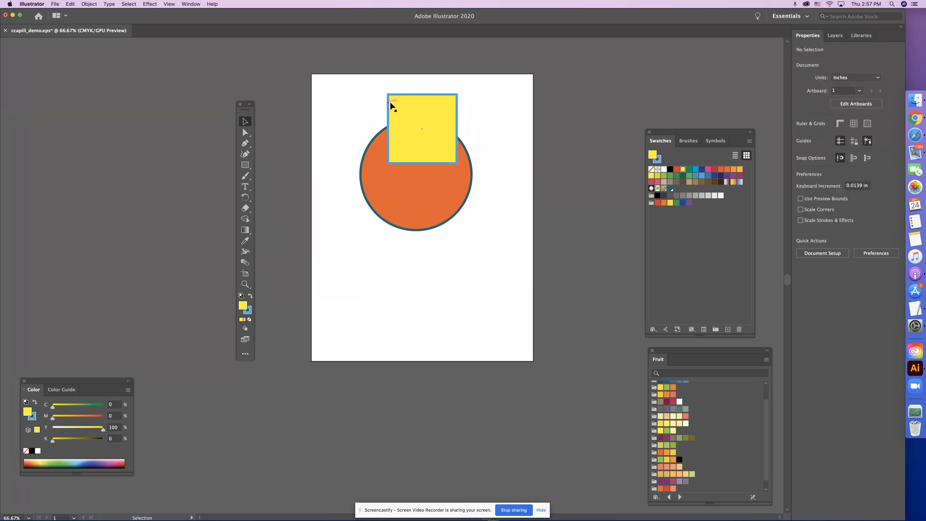
pyautogui.moveTo(422, 105); pyautogui.dragTo(479, 152)
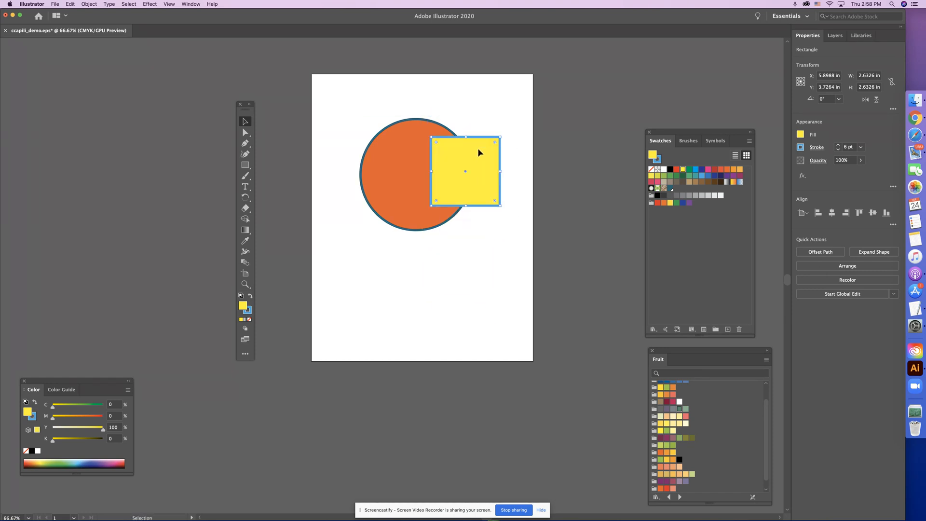
# Bring the orange circle to the front of the stacking order, above the yellow square, and deselect it
pyautogui.click(434, 123)
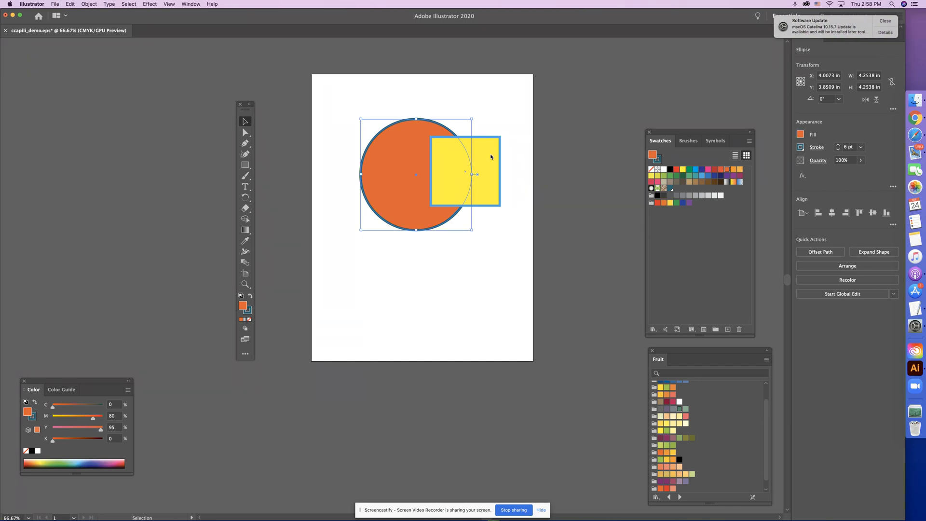
pyautogui.click(880, 21)
pyautogui.click(84, 4)
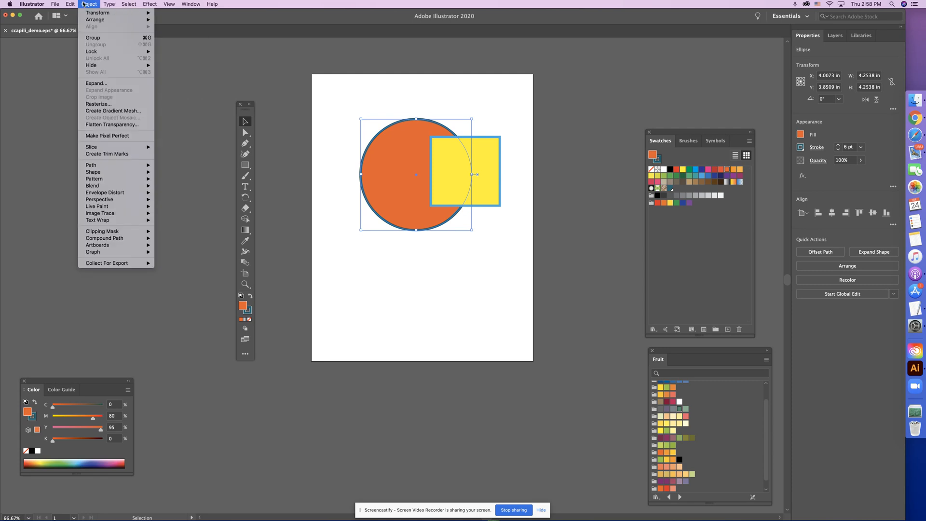
pyautogui.moveTo(116, 19)
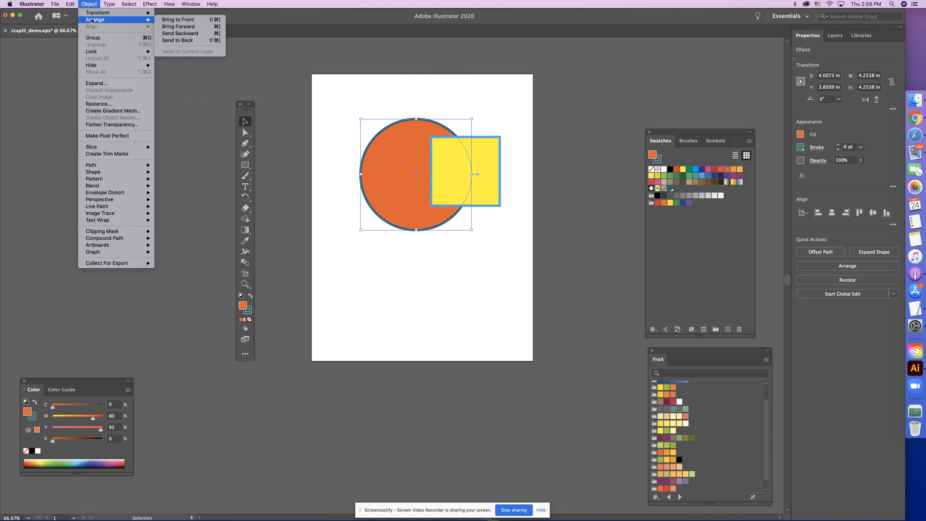
pyautogui.click(167, 20)
pyautogui.click(403, 83)
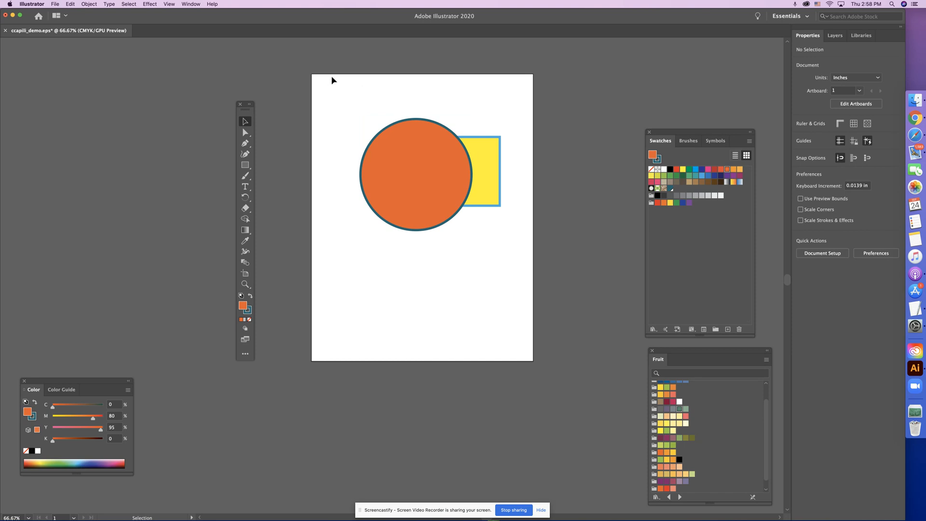
# Align the yellow square vertically with the circle's center, bring it to the front, and deselect it
pyautogui.click(476, 147)
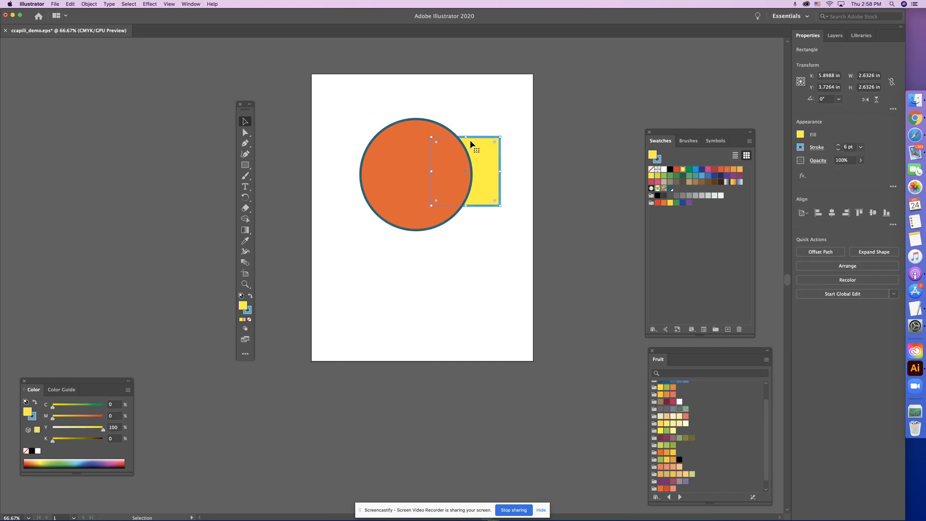
pyautogui.moveTo(477, 148)
pyautogui.mouseDown()
pyautogui.moveTo(467, 265)
pyautogui.moveTo(479, 175)
pyautogui.moveTo(476, 164)
pyautogui.moveTo(473, 236)
pyautogui.moveTo(472, 151)
pyautogui.mouseUp()
pyautogui.click(123, 4)
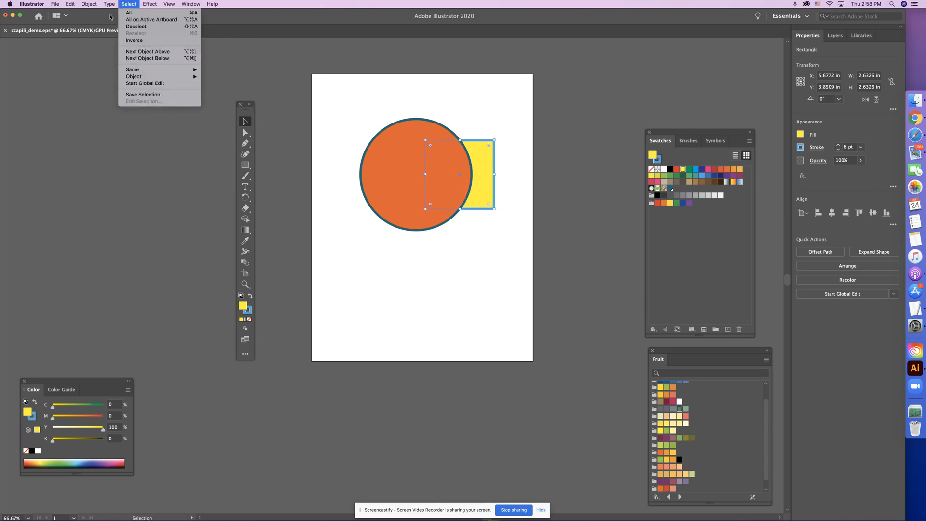
pyautogui.moveTo(91, 6)
pyautogui.moveTo(109, 19)
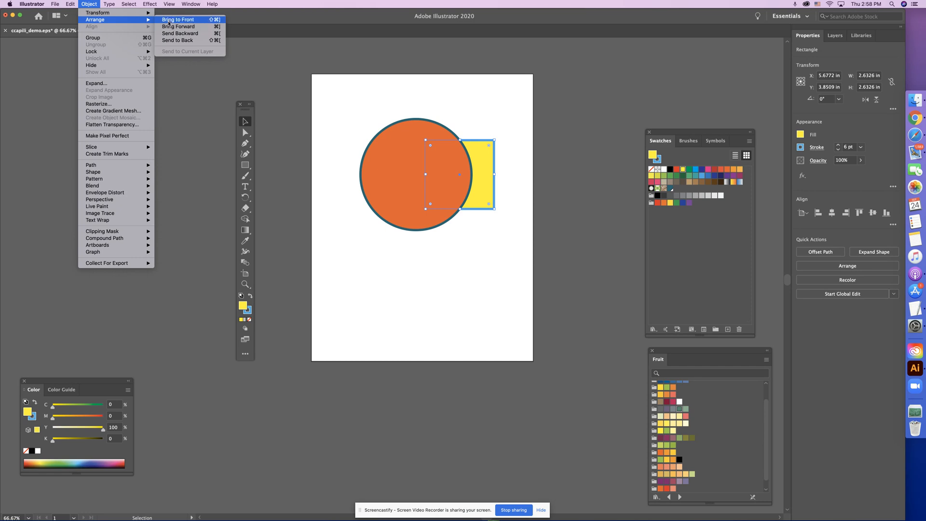
pyautogui.click(188, 19)
pyautogui.click(519, 248)
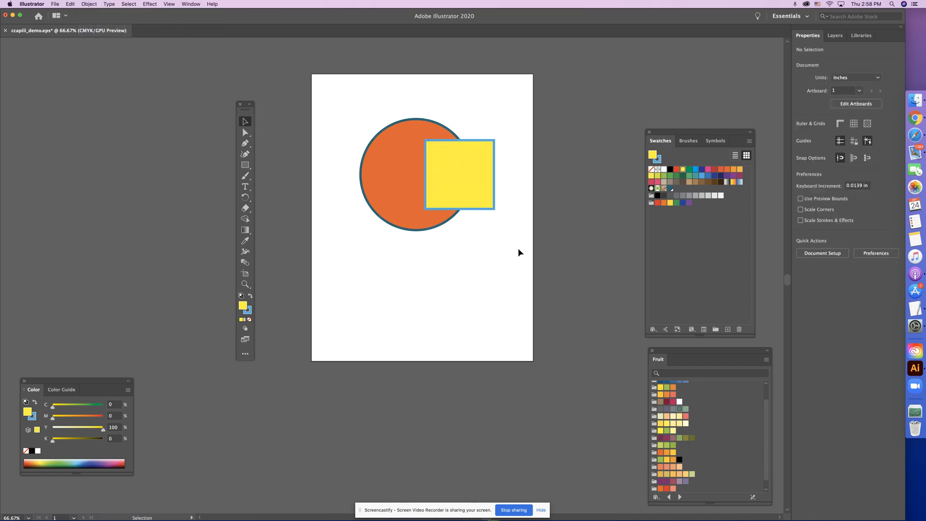
# Rotate the yellow square to 60° below the circle and enlarge it proportionally to about 8.97 in overall width
pyautogui.moveTo(478, 184); pyautogui.dragTo(448, 277)
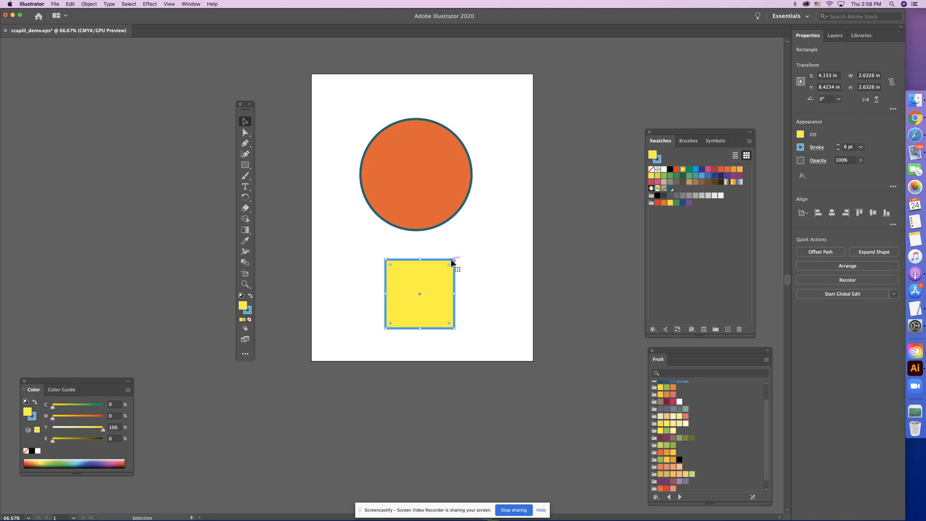
pyautogui.moveTo(450, 269); pyautogui.dragTo(407, 274)
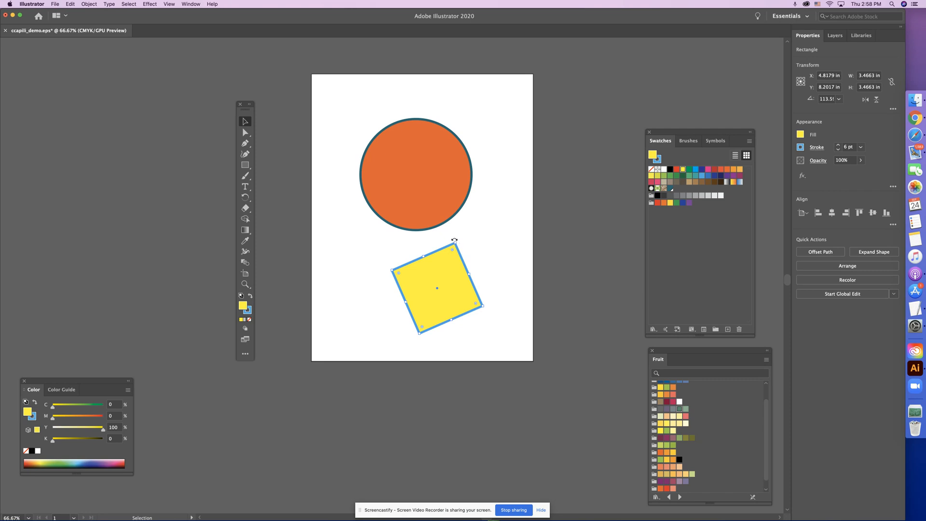
pyautogui.moveTo(455, 240); pyautogui.dragTo(630, 232)
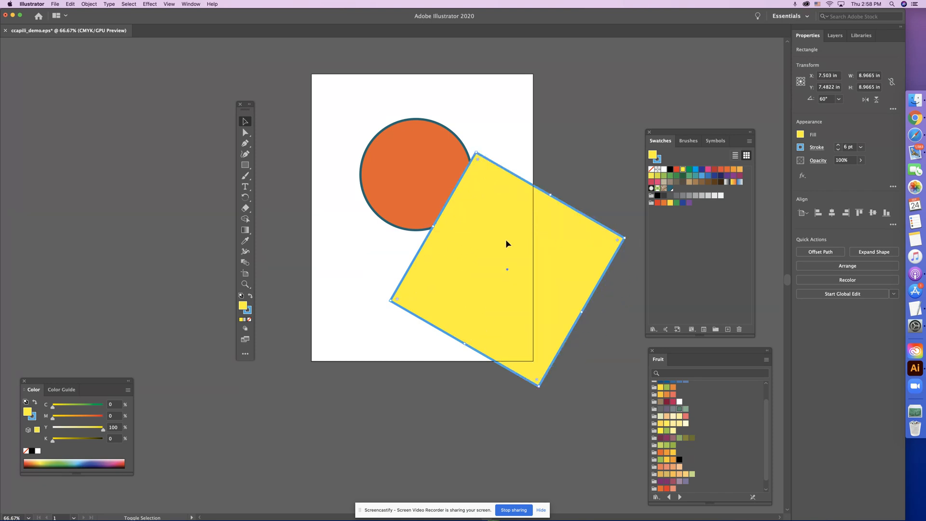
# Enlarge the orange circle proportionally to about 8.74 in wide and position it over the artboard's upper-left corner
pyautogui.click(429, 143)
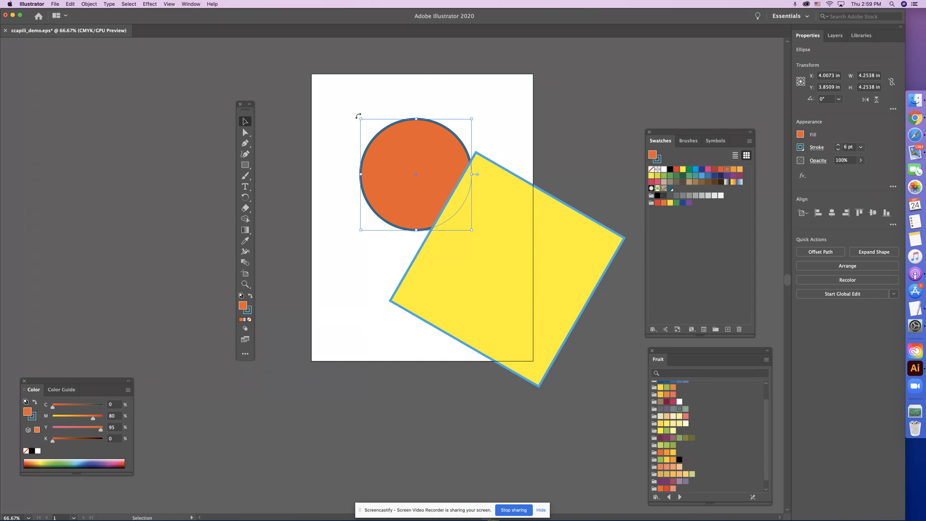
pyautogui.moveTo(360, 119); pyautogui.dragTo(276, 56)
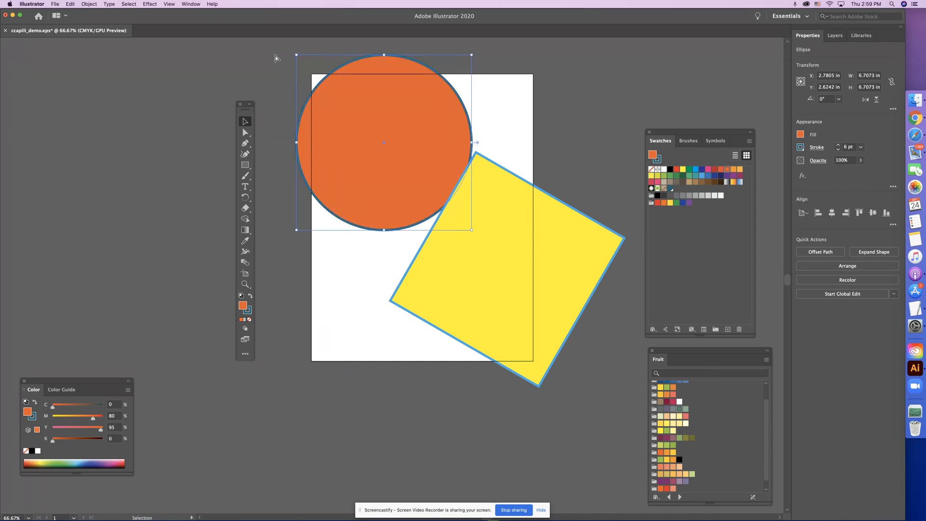
pyautogui.press('super+minus')
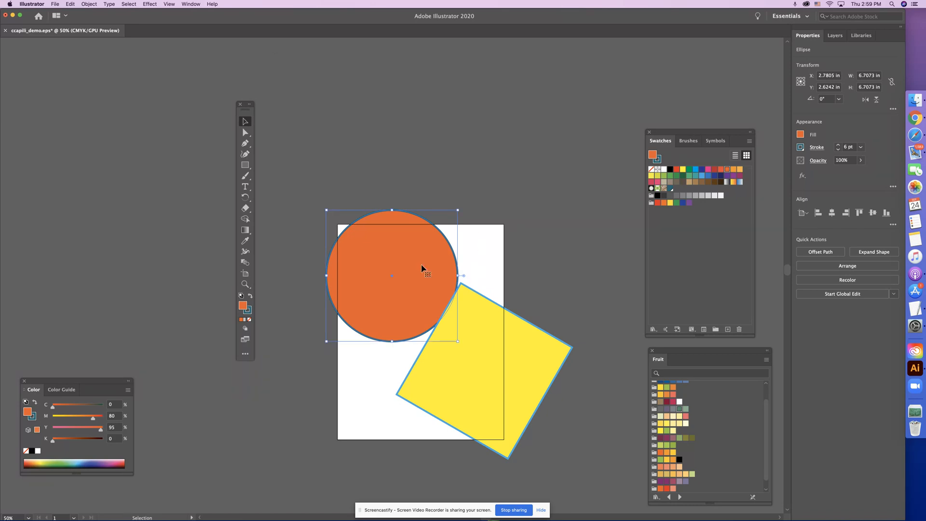
pyautogui.moveTo(424, 269); pyautogui.dragTo(352, 161)
pyautogui.click(406, 104)
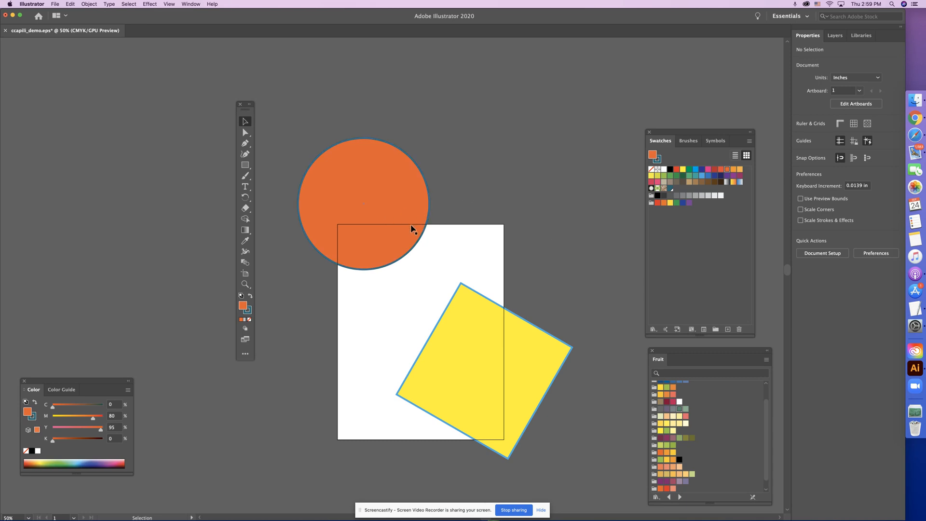
pyautogui.moveTo(407, 226); pyautogui.dragTo(411, 285)
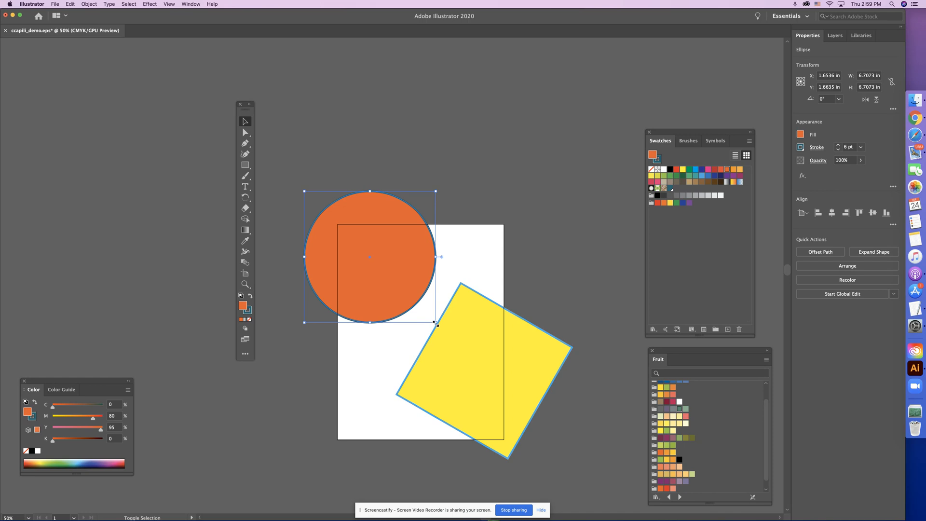
pyautogui.moveTo(435, 322); pyautogui.dragTo(496, 362)
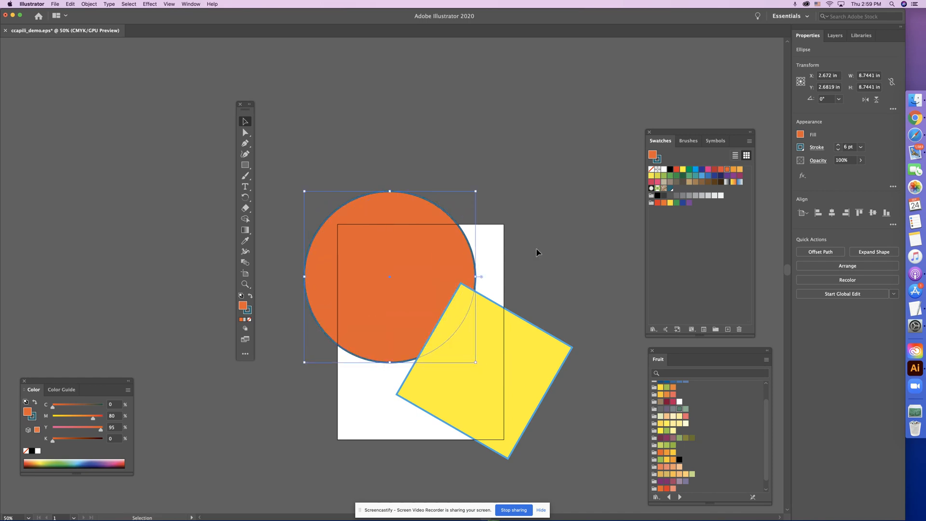
# Deselect the circle and save the changes to ccapili_demo.eps in EPS format
pyautogui.press('super+shift+a')
pyautogui.press('super+s')
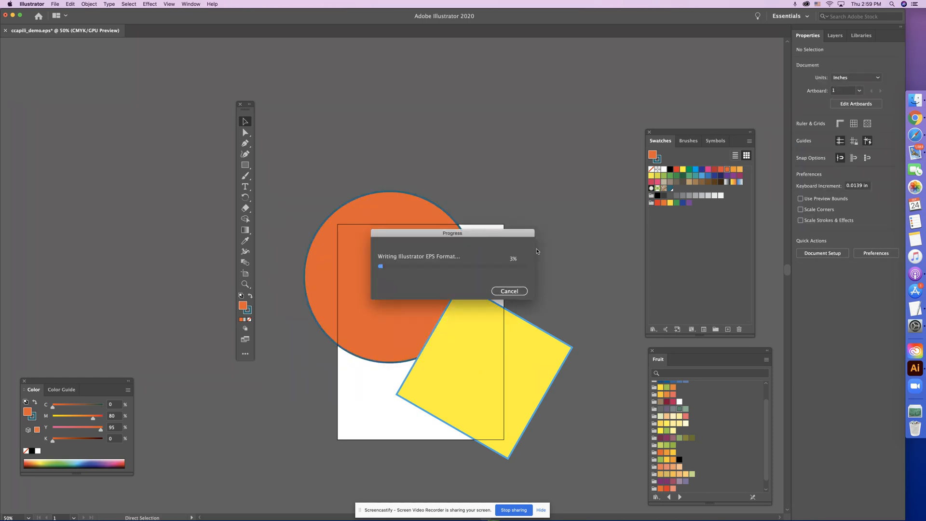
pyautogui.press('super')
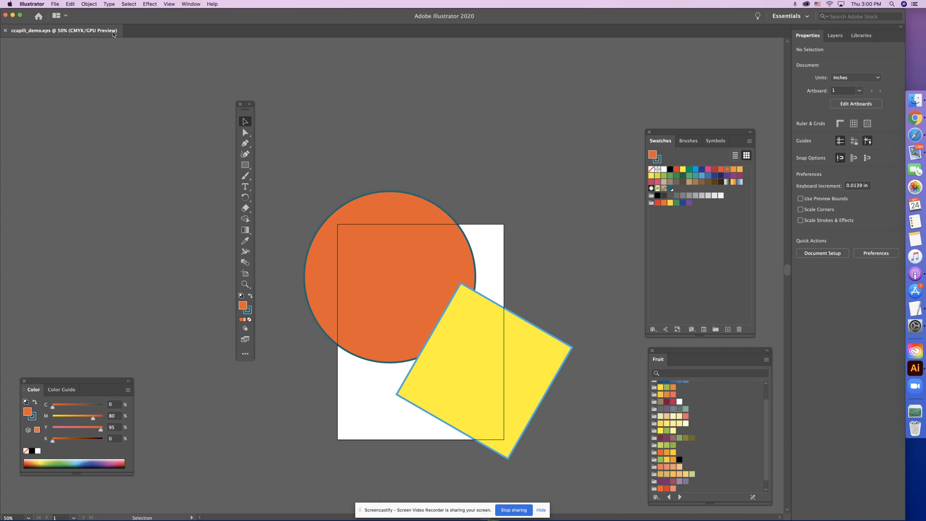
pyautogui.click(55, 4)
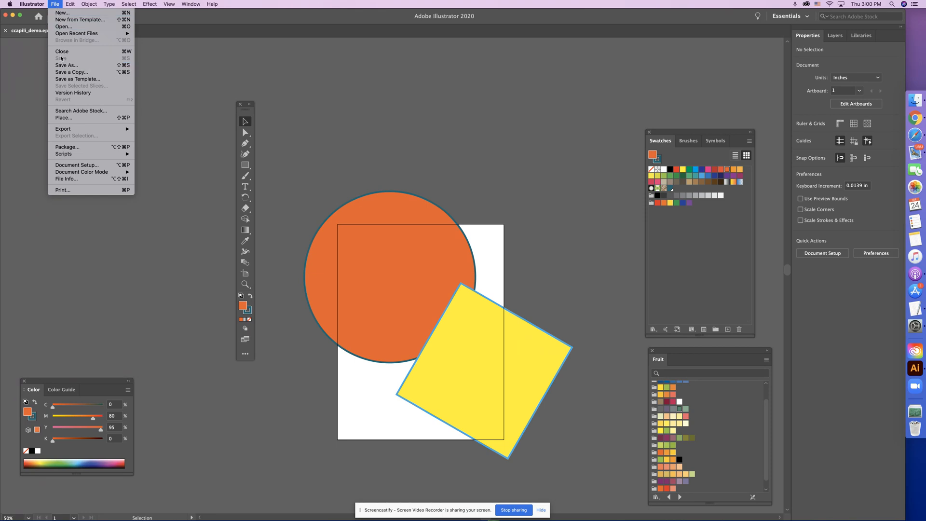
pyautogui.click(607, 239)
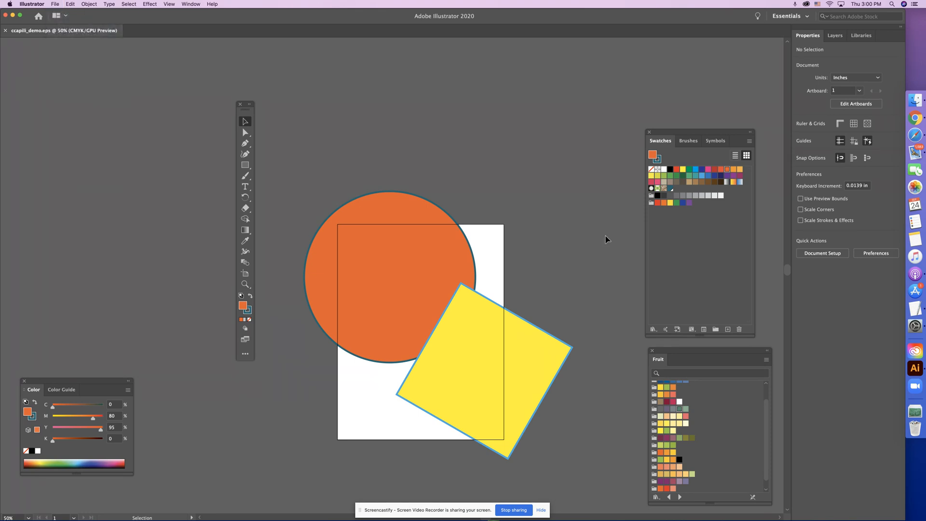